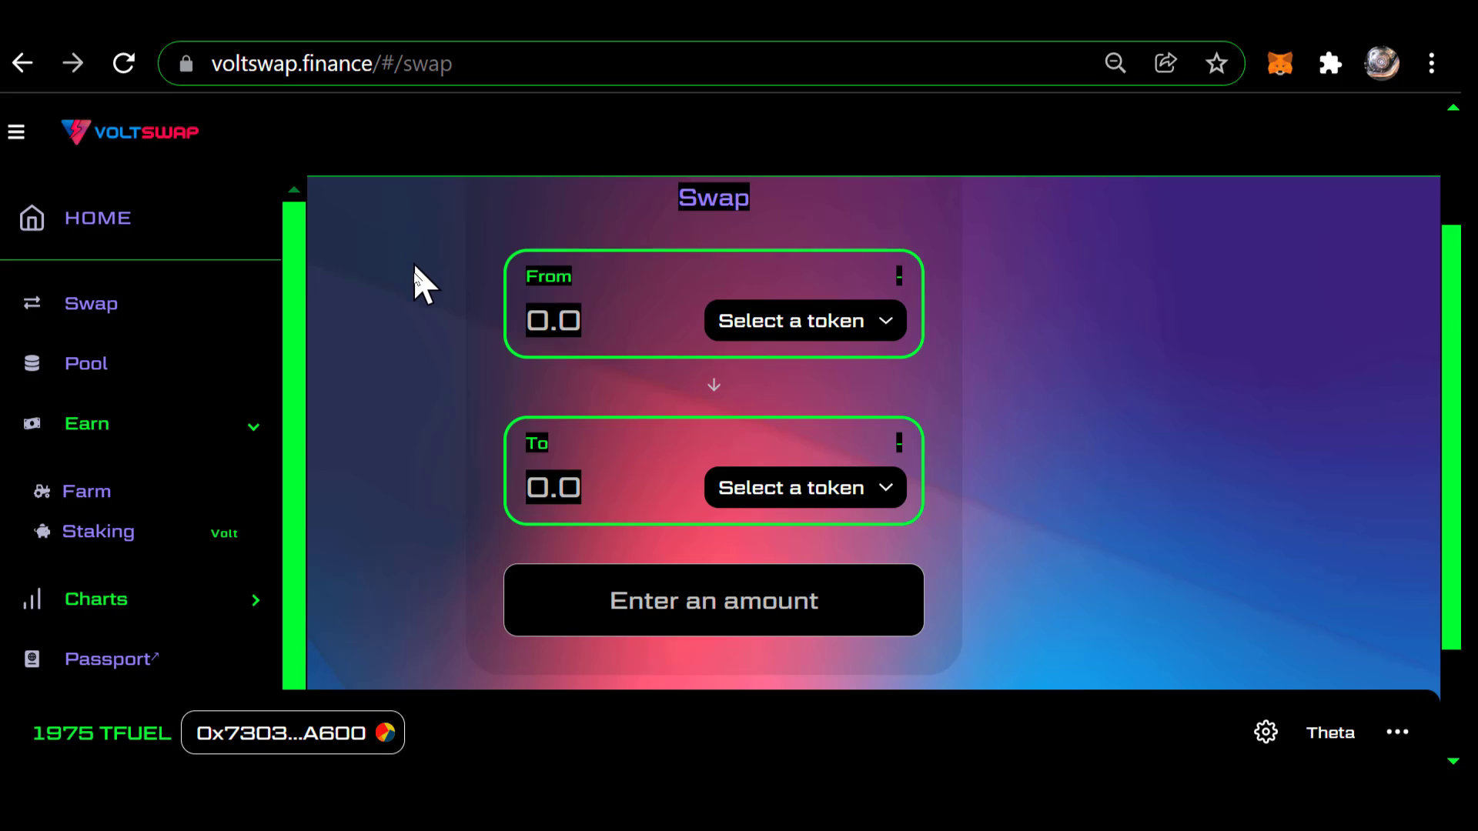
Step: Open the liquidity mining Farm page from the Earn section of the sidebar
{"action": "left_click", "coordinate": [105, 436]}
{"action": "left_click", "coordinate": [99, 432]}
{"action": "left_click", "coordinate": [89, 497]}
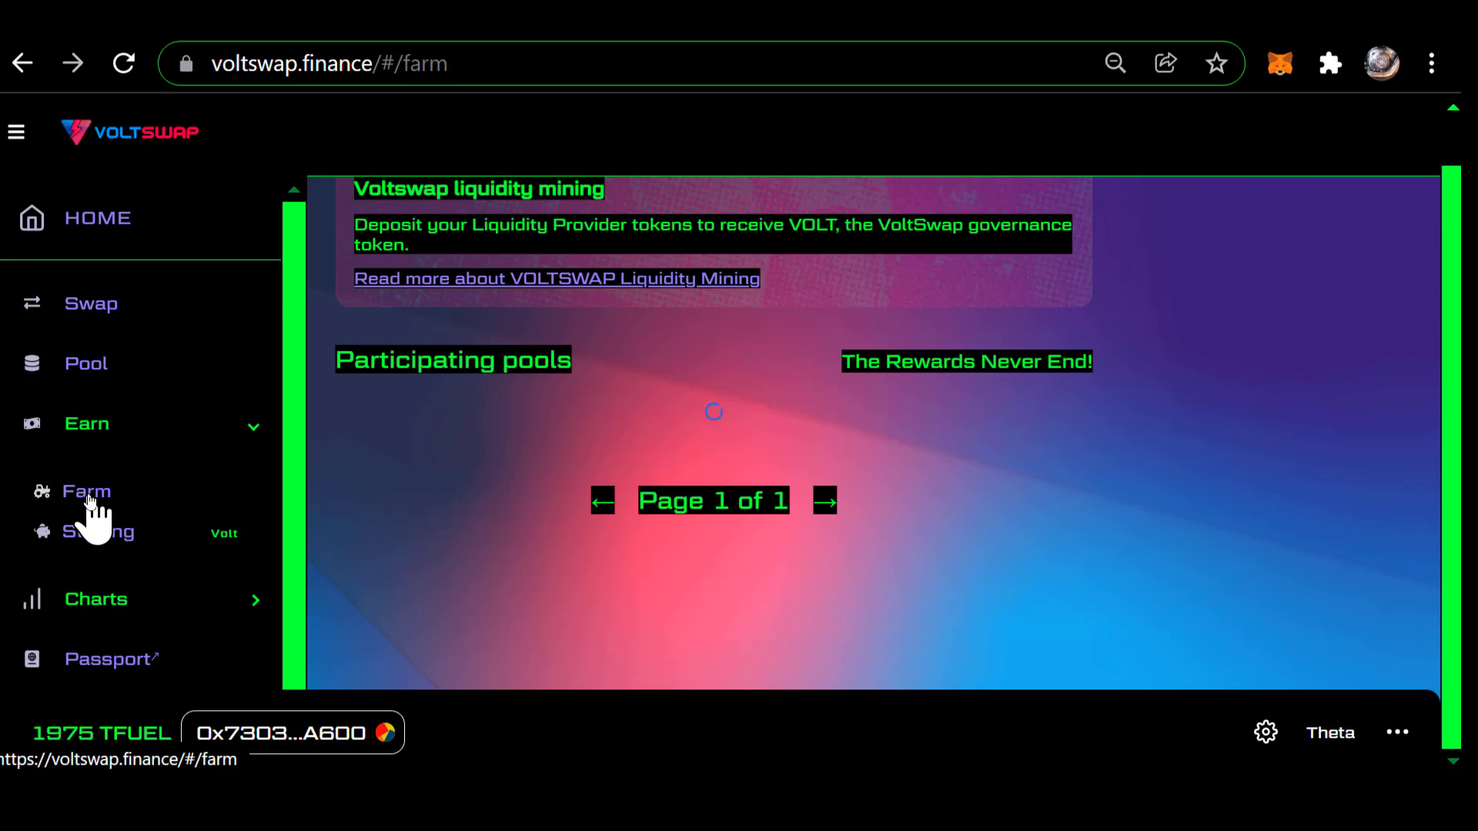
Step: Browse the participating farm pools, including TFUEL-MTRG, BUSD.bsc-VOLT, WETH-TFUEL and TFUEL-BUSD.bsc
{"action": "scroll", "coordinate": [89, 499], "scroll_direction": "down", "scroll_amount": 1}
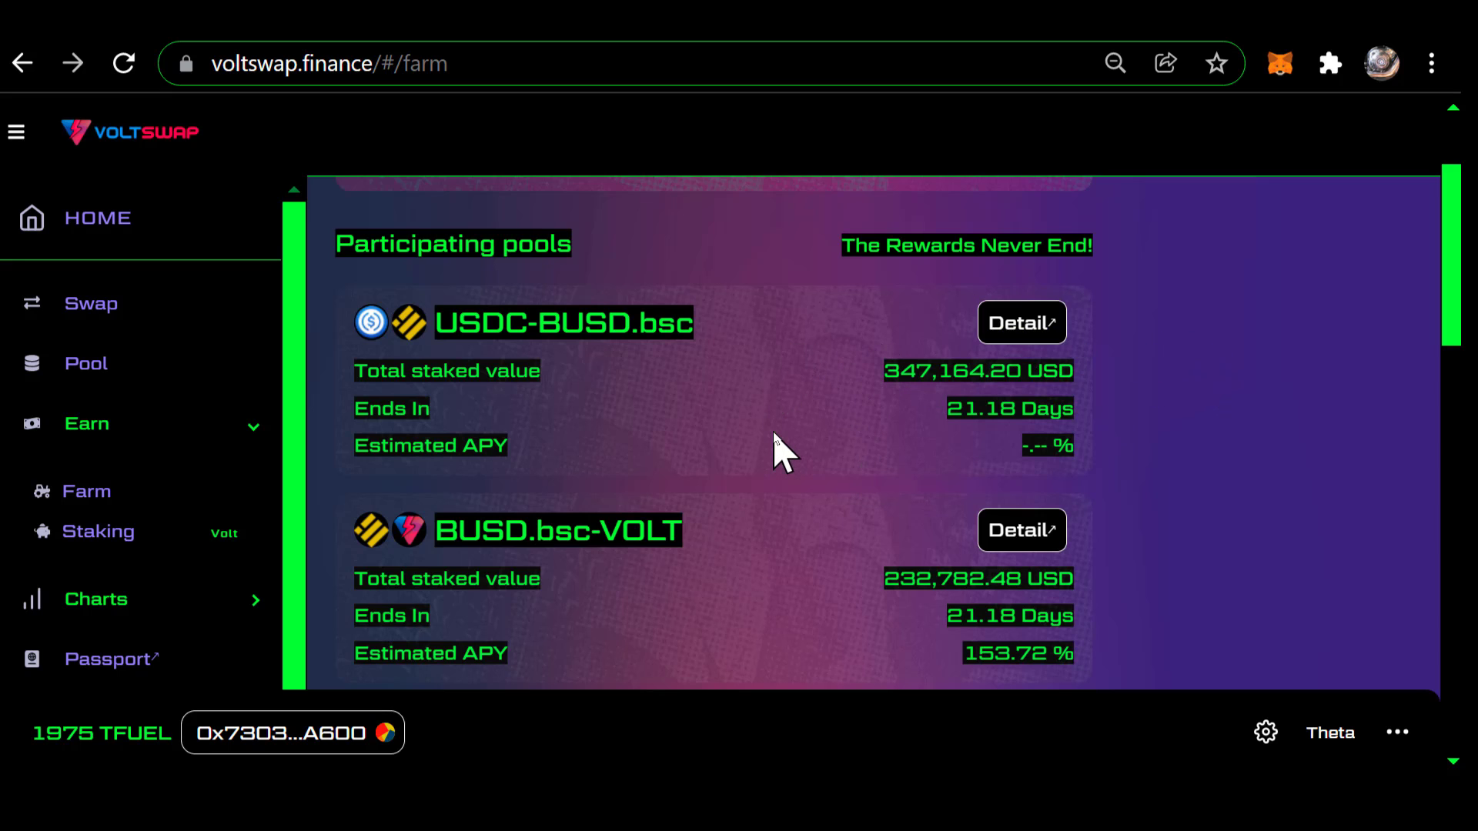
{"action": "scroll", "coordinate": [772, 449], "scroll_direction": "down", "scroll_amount": 7}
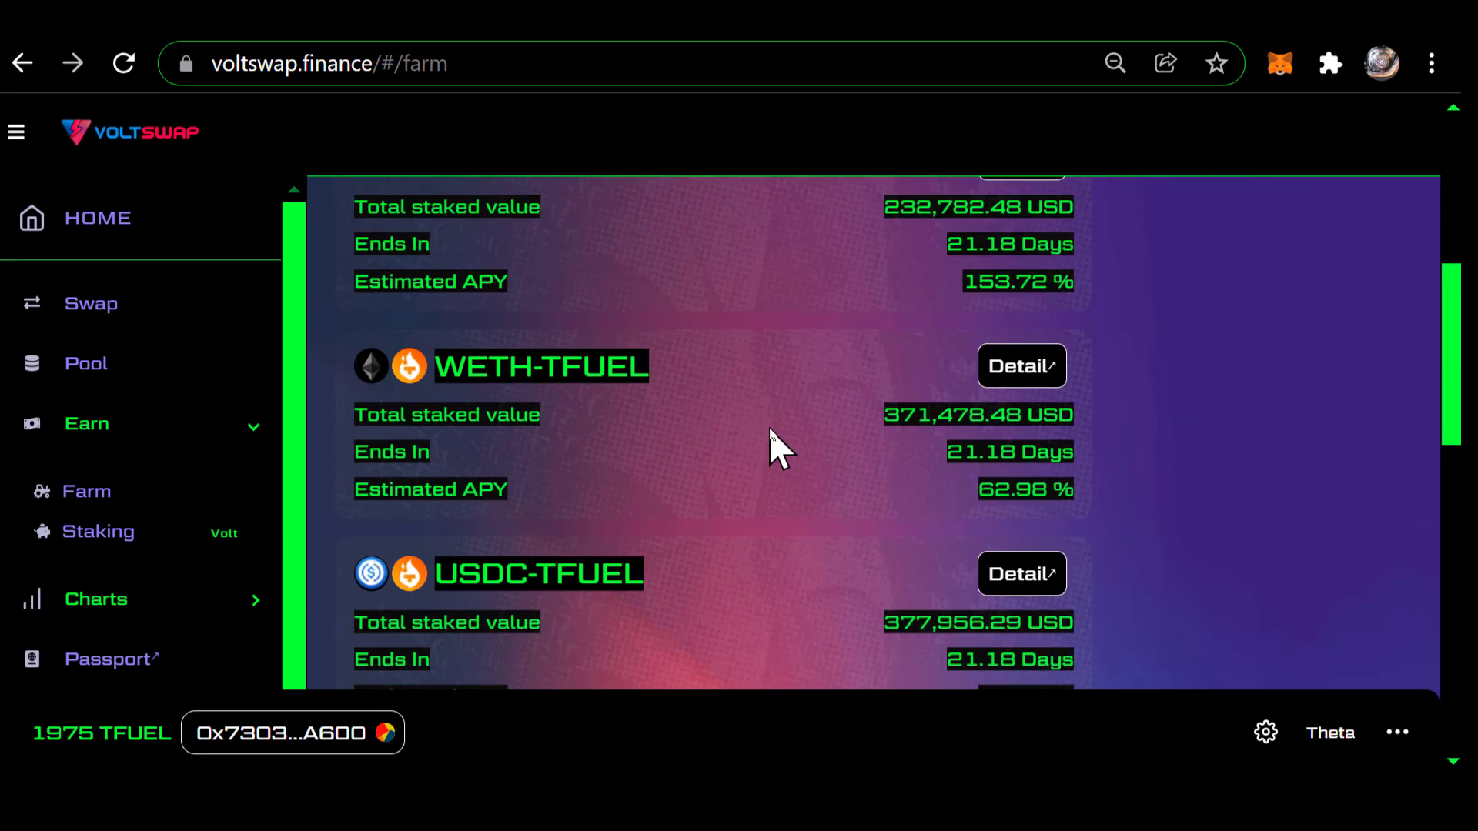
{"action": "scroll", "coordinate": [772, 449], "scroll_direction": "down", "scroll_amount": 5}
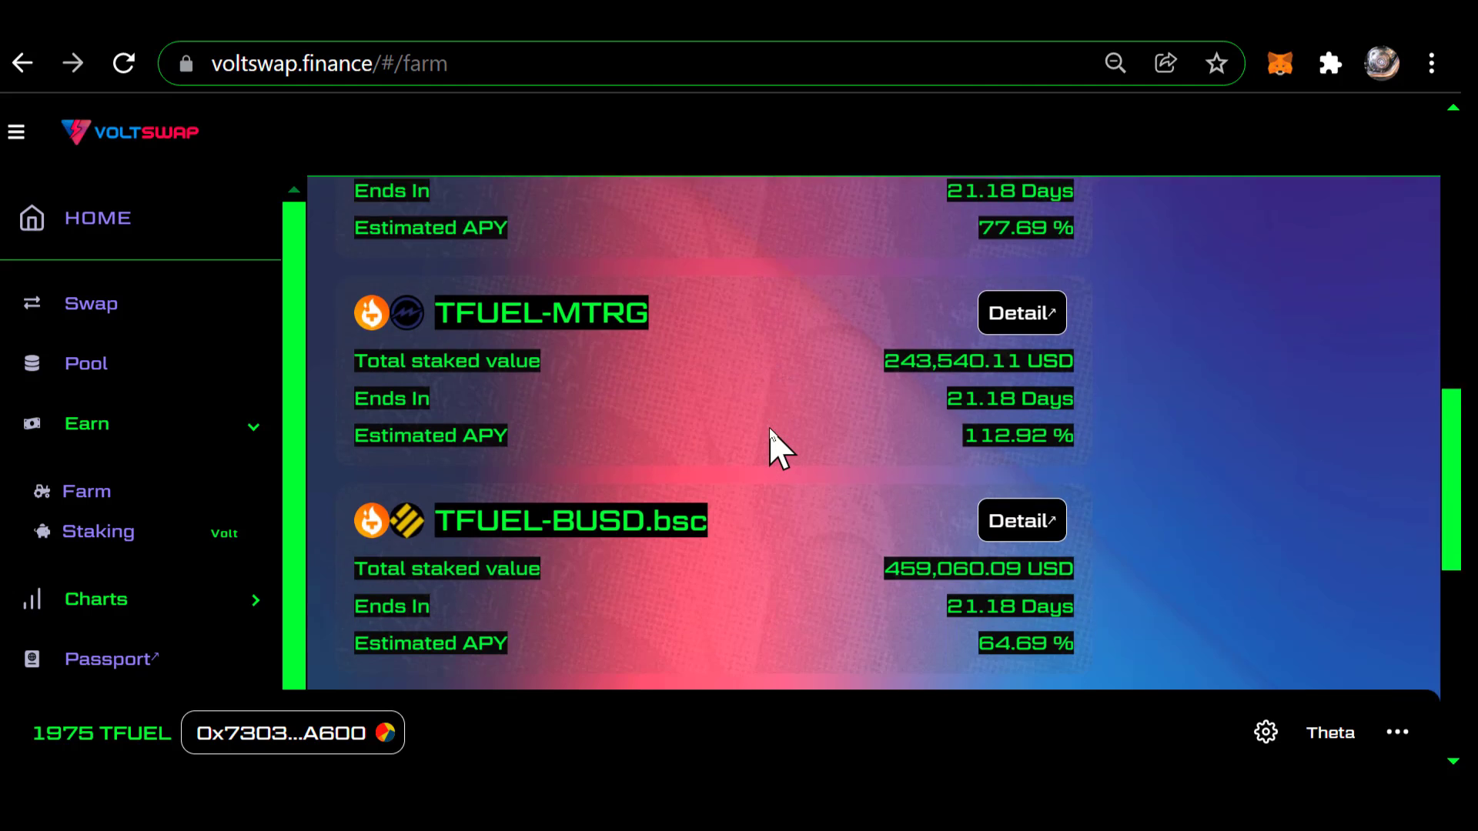
{"action": "scroll", "coordinate": [773, 449], "scroll_direction": "down", "scroll_amount": 2}
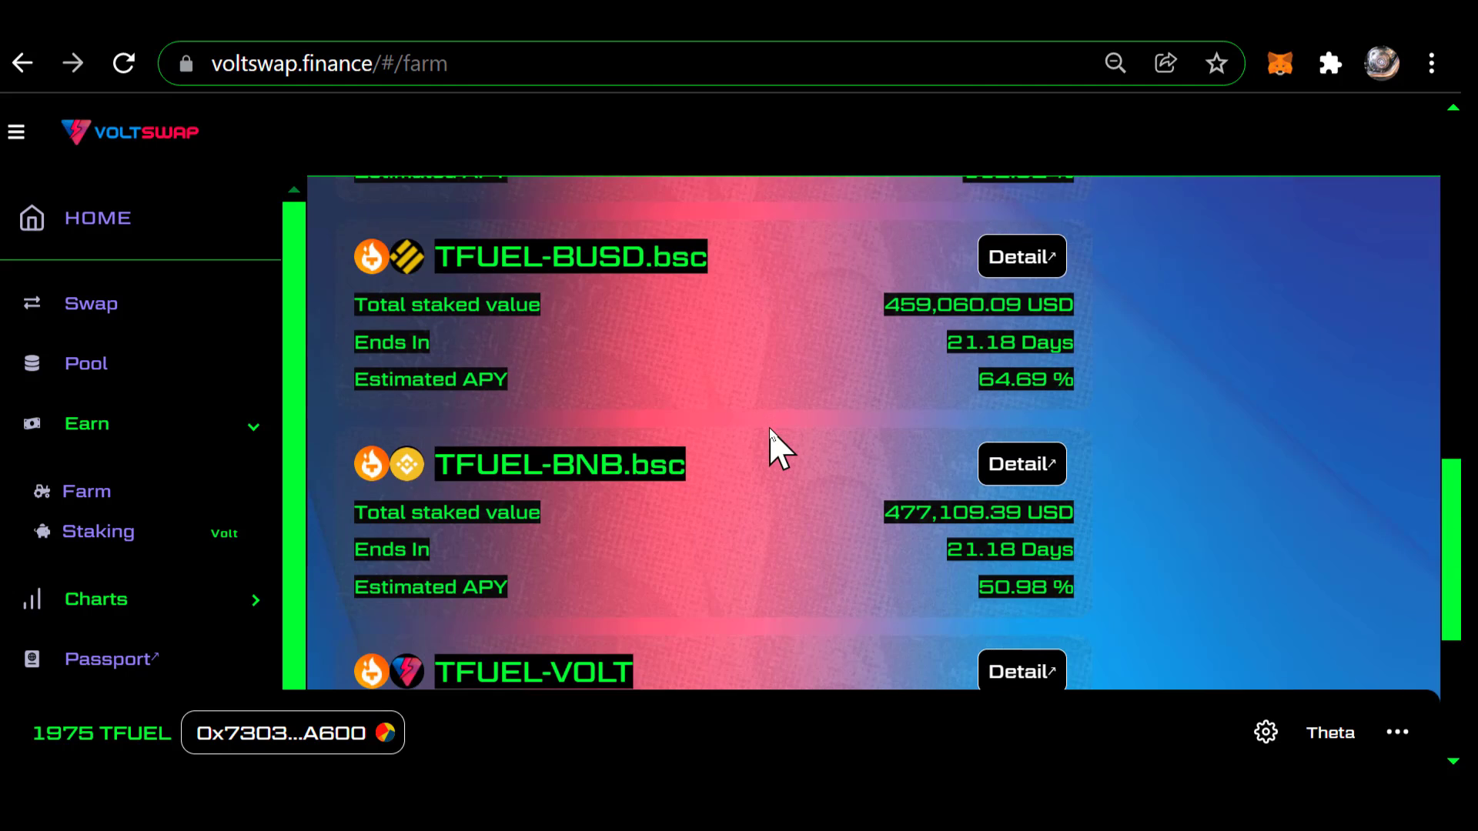
{"action": "scroll", "coordinate": [772, 435], "scroll_direction": "down", "scroll_amount": 2}
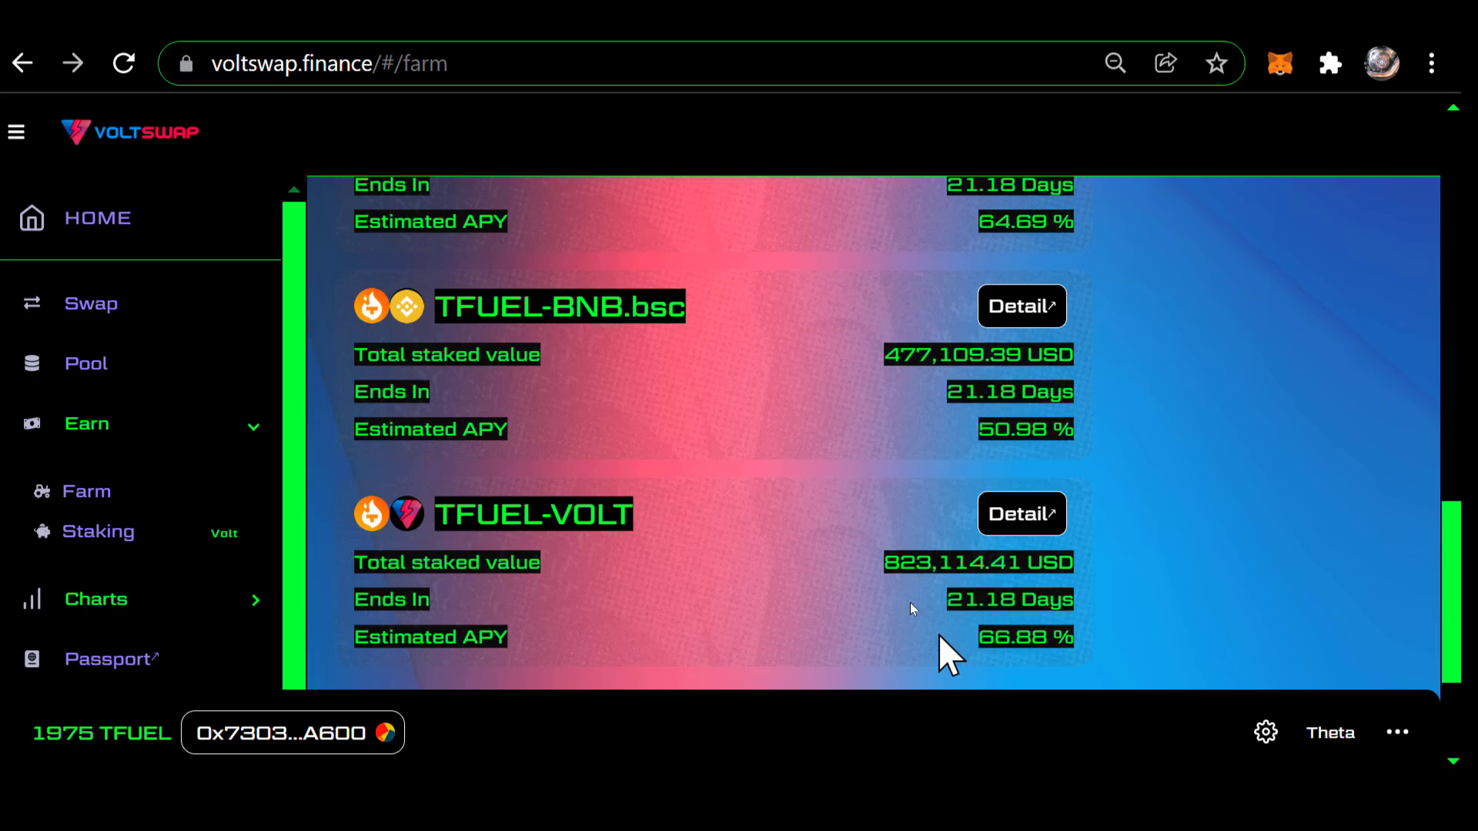
{"action": "scroll", "coordinate": [638, 463], "scroll_direction": "down", "scroll_amount": 2}
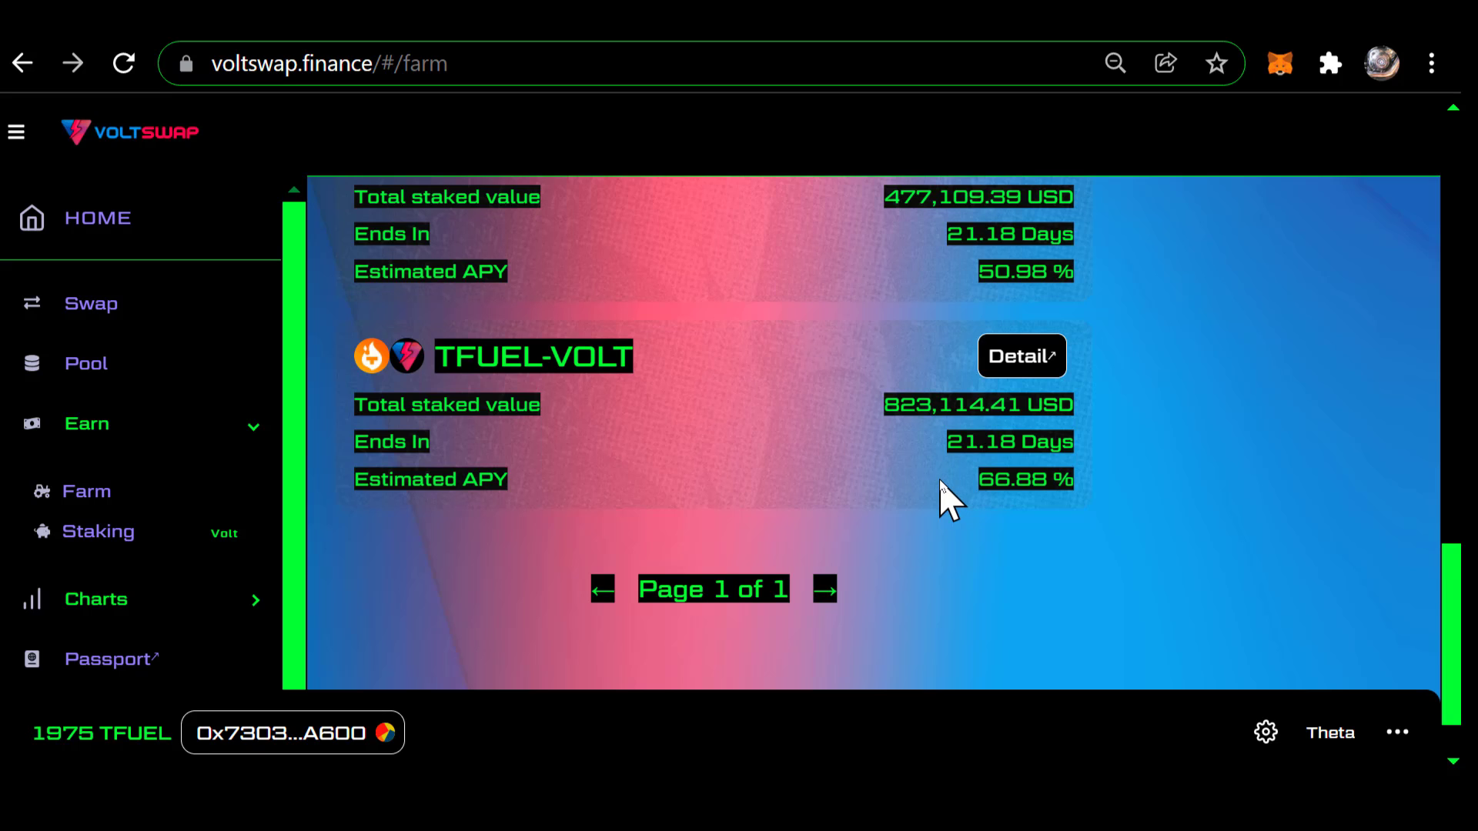
{"action": "scroll", "coordinate": [949, 499], "scroll_direction": "up", "scroll_amount": 4}
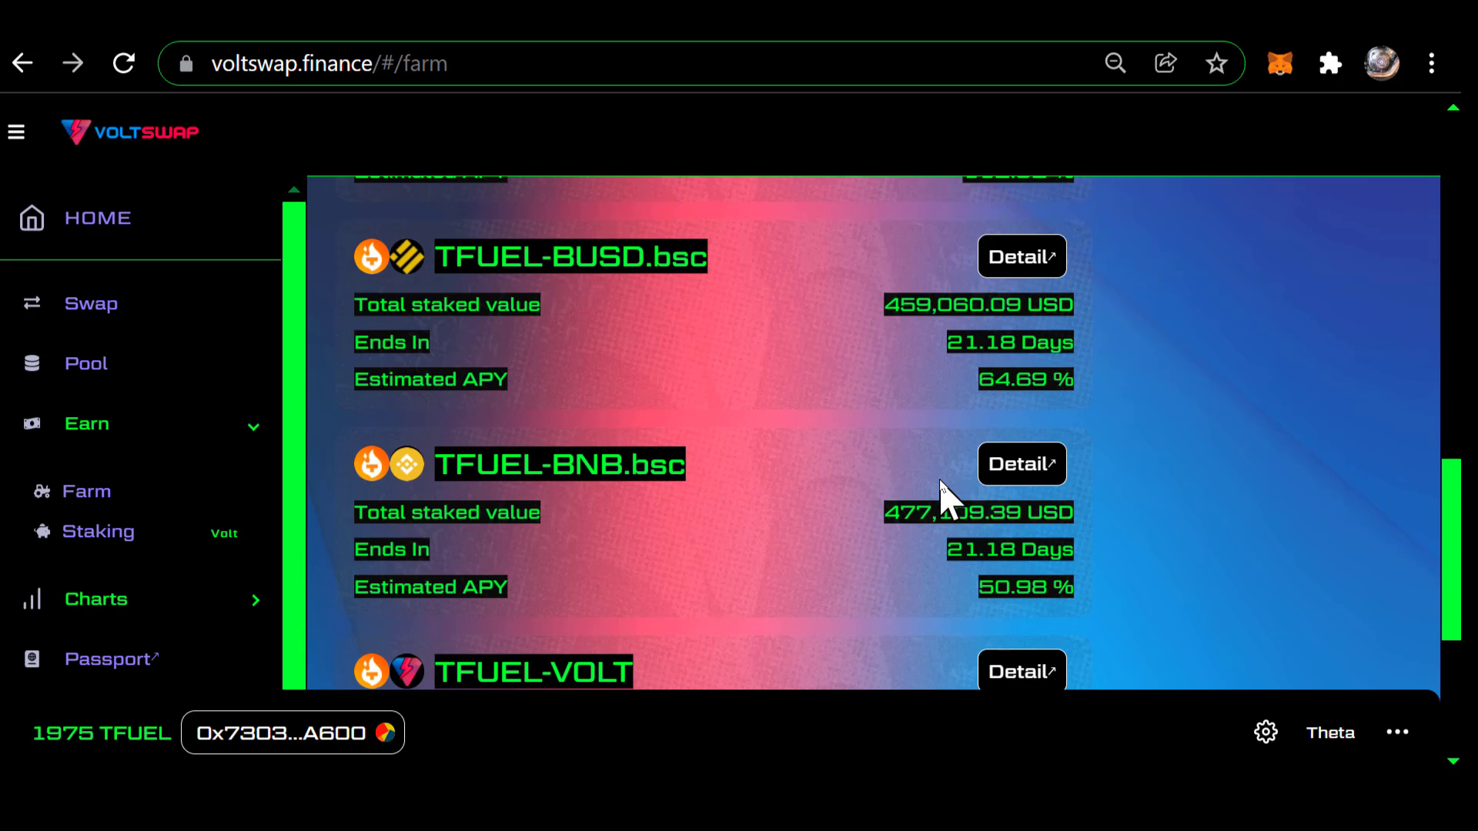
{"action": "scroll", "coordinate": [949, 499], "scroll_direction": "up", "scroll_amount": 2}
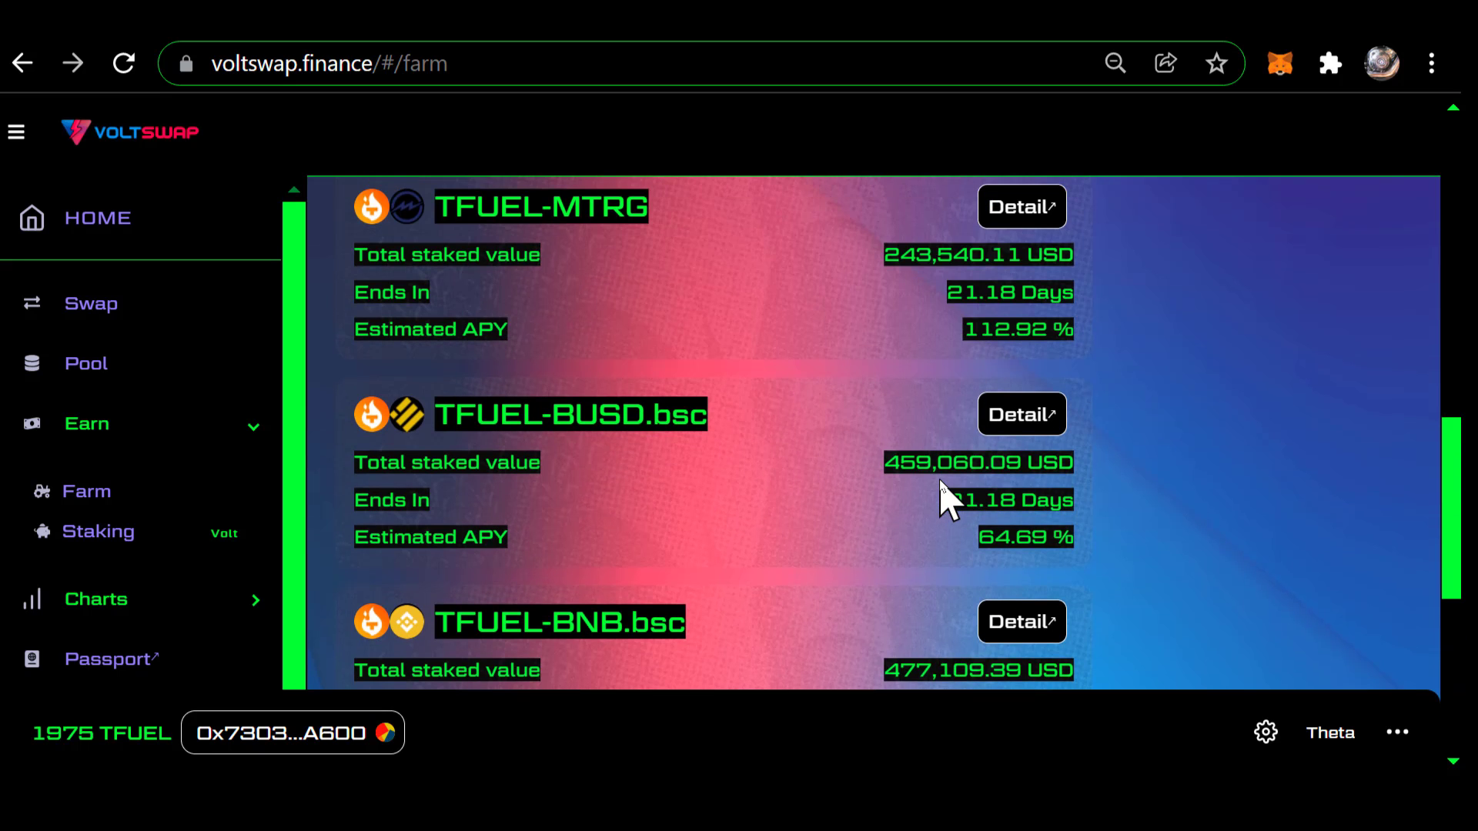
{"action": "scroll", "coordinate": [950, 497], "scroll_direction": "up", "scroll_amount": 2}
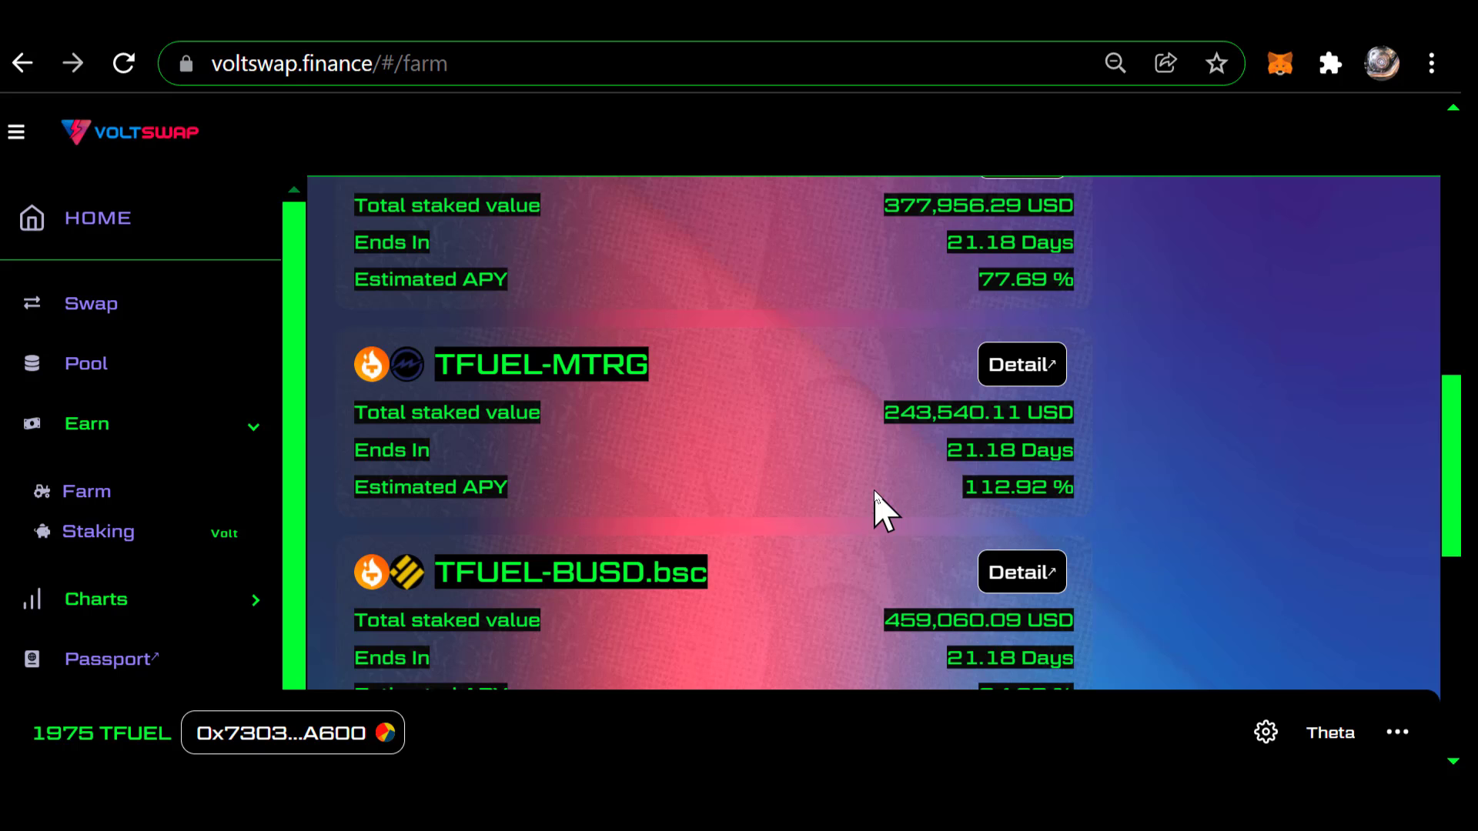
{"action": "scroll", "coordinate": [876, 493], "scroll_direction": "up", "scroll_amount": 5}
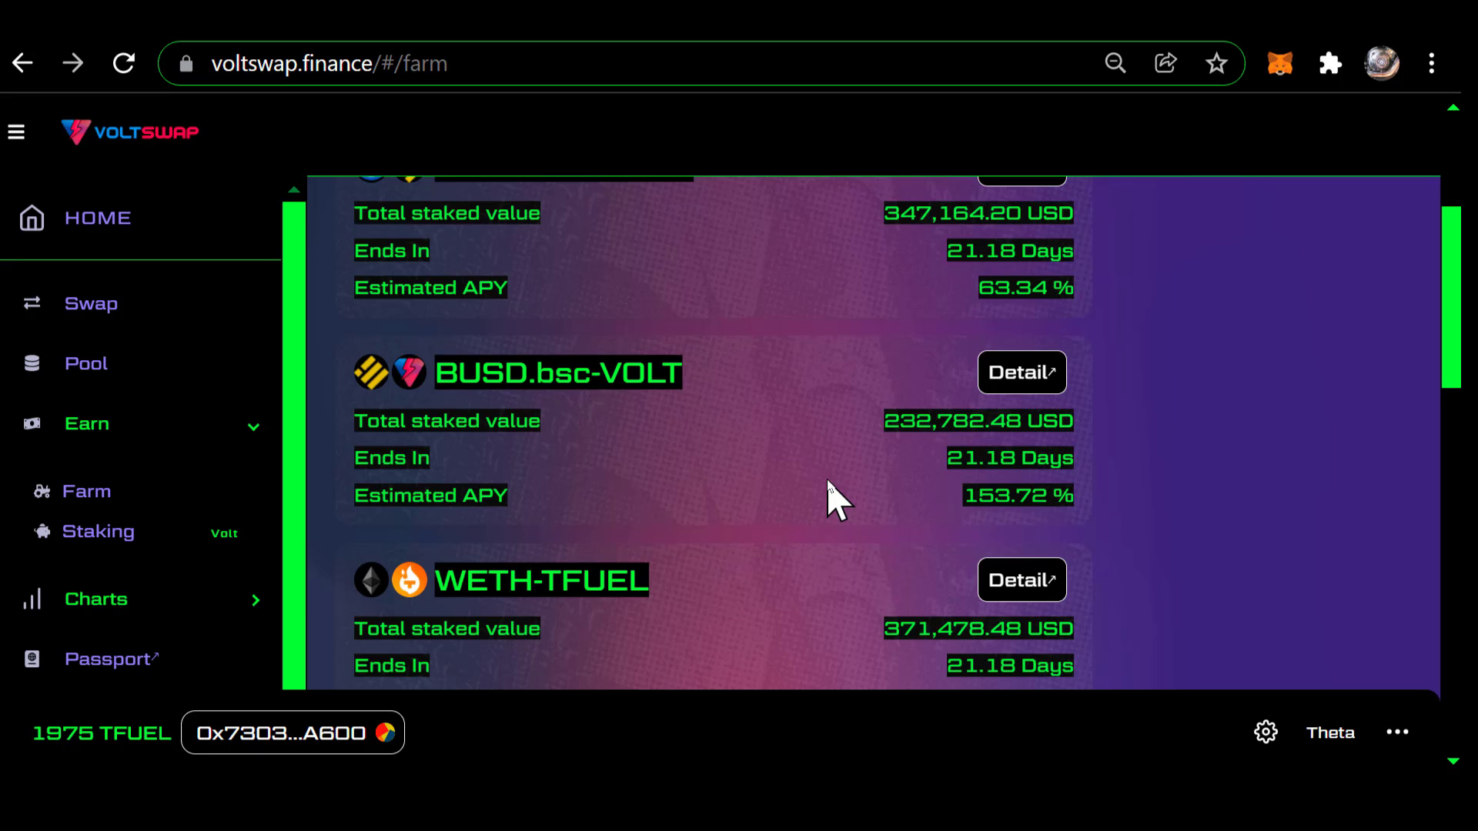
{"action": "scroll", "coordinate": [835, 501], "scroll_direction": "up", "scroll_amount": 2}
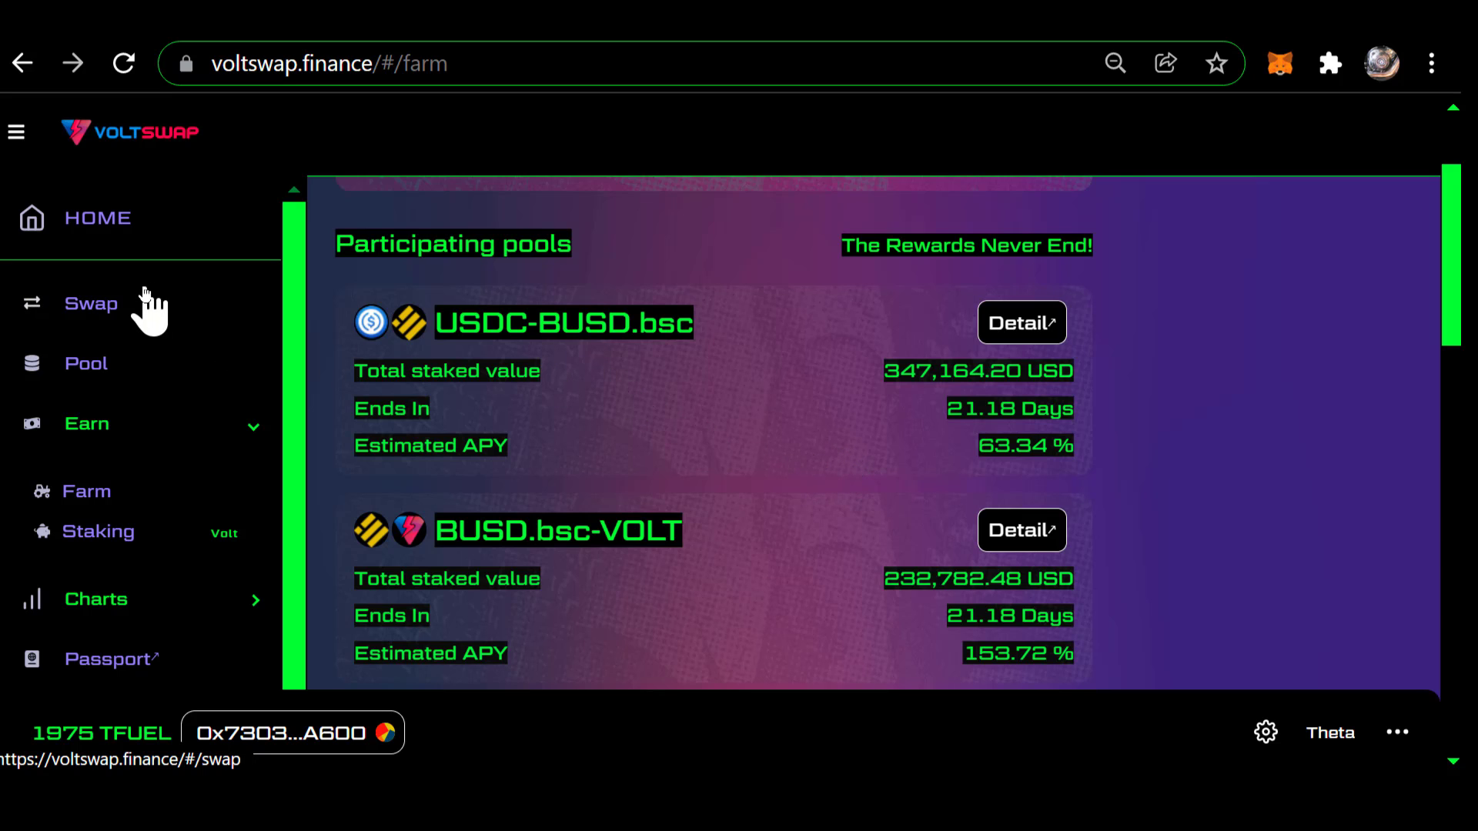
Step: Go back to the Swap form and choose TFUEL as the From token
{"action": "left_click", "coordinate": [93, 308]}
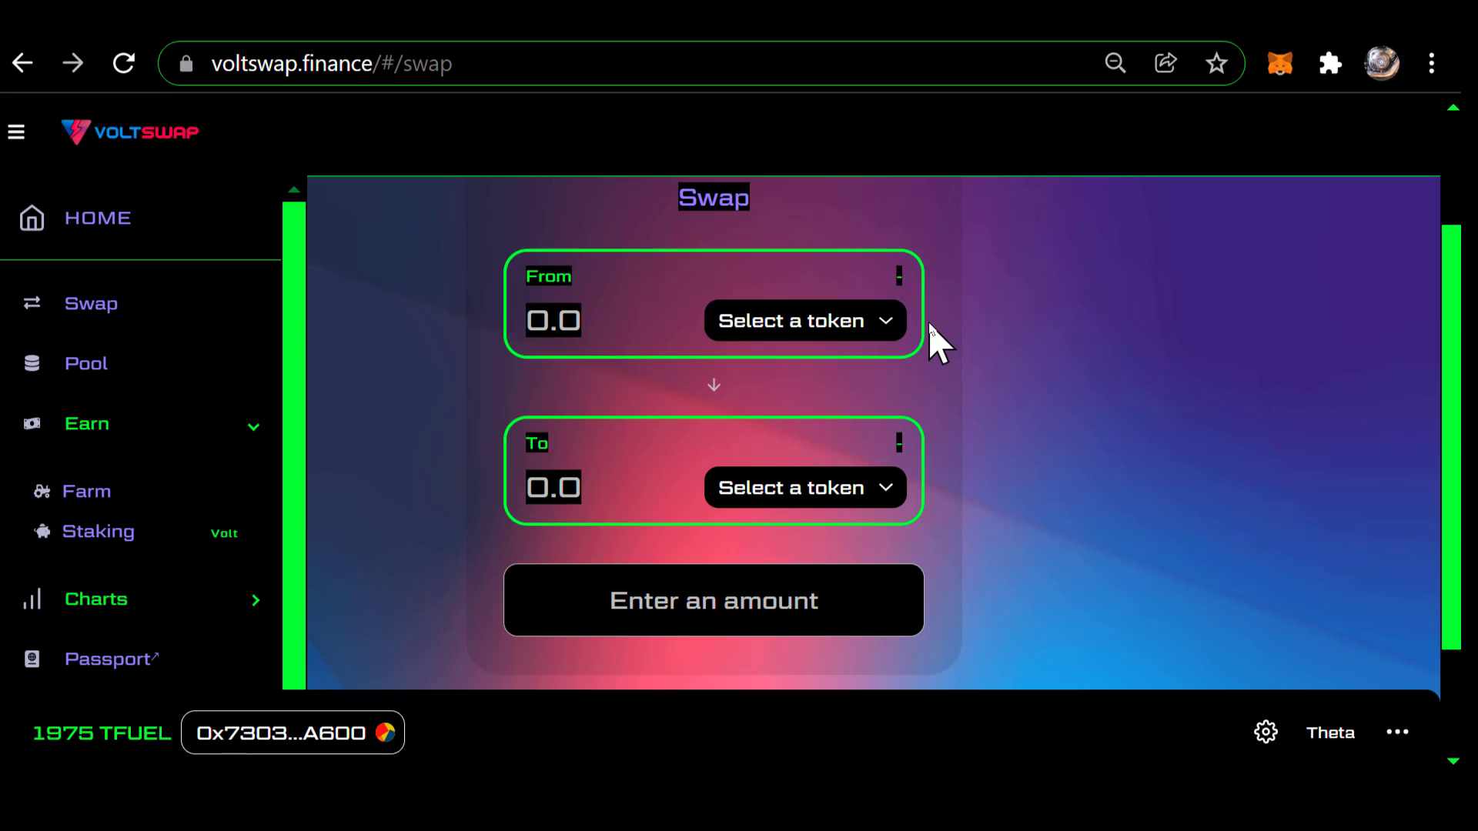
{"action": "left_click", "coordinate": [844, 330]}
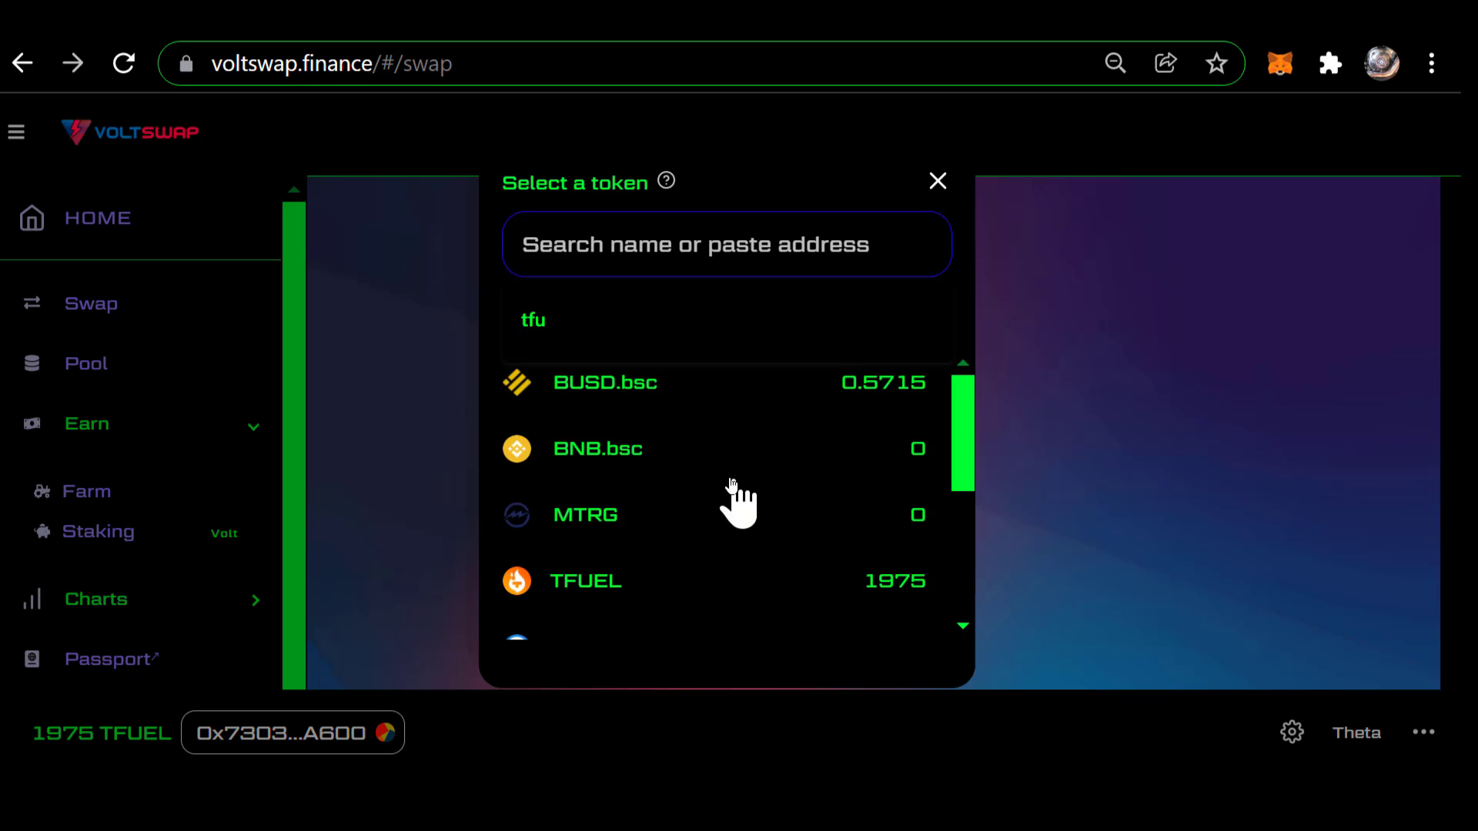
{"action": "left_click", "coordinate": [629, 595]}
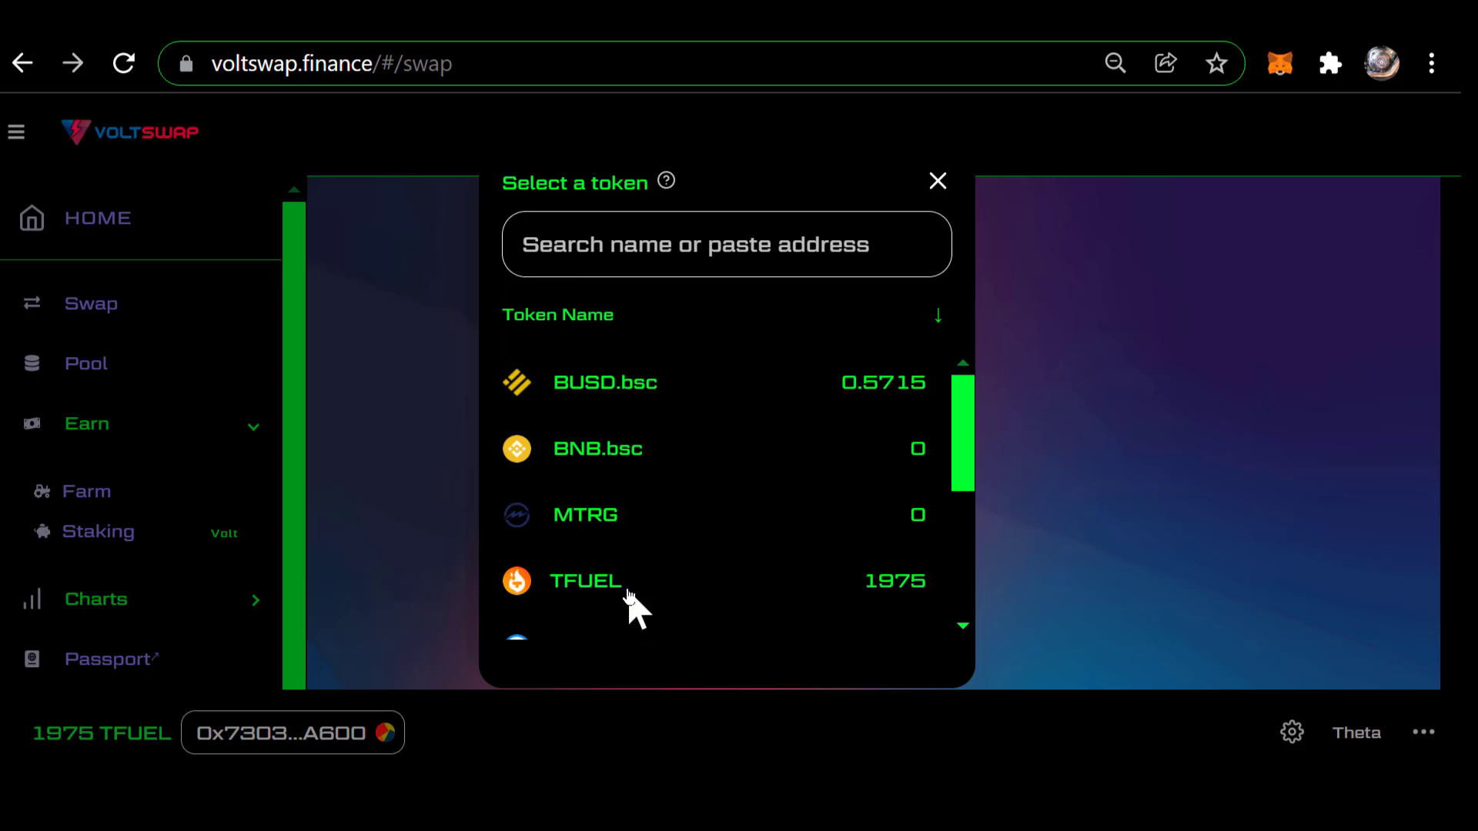
{"action": "left_click", "coordinate": [629, 594]}
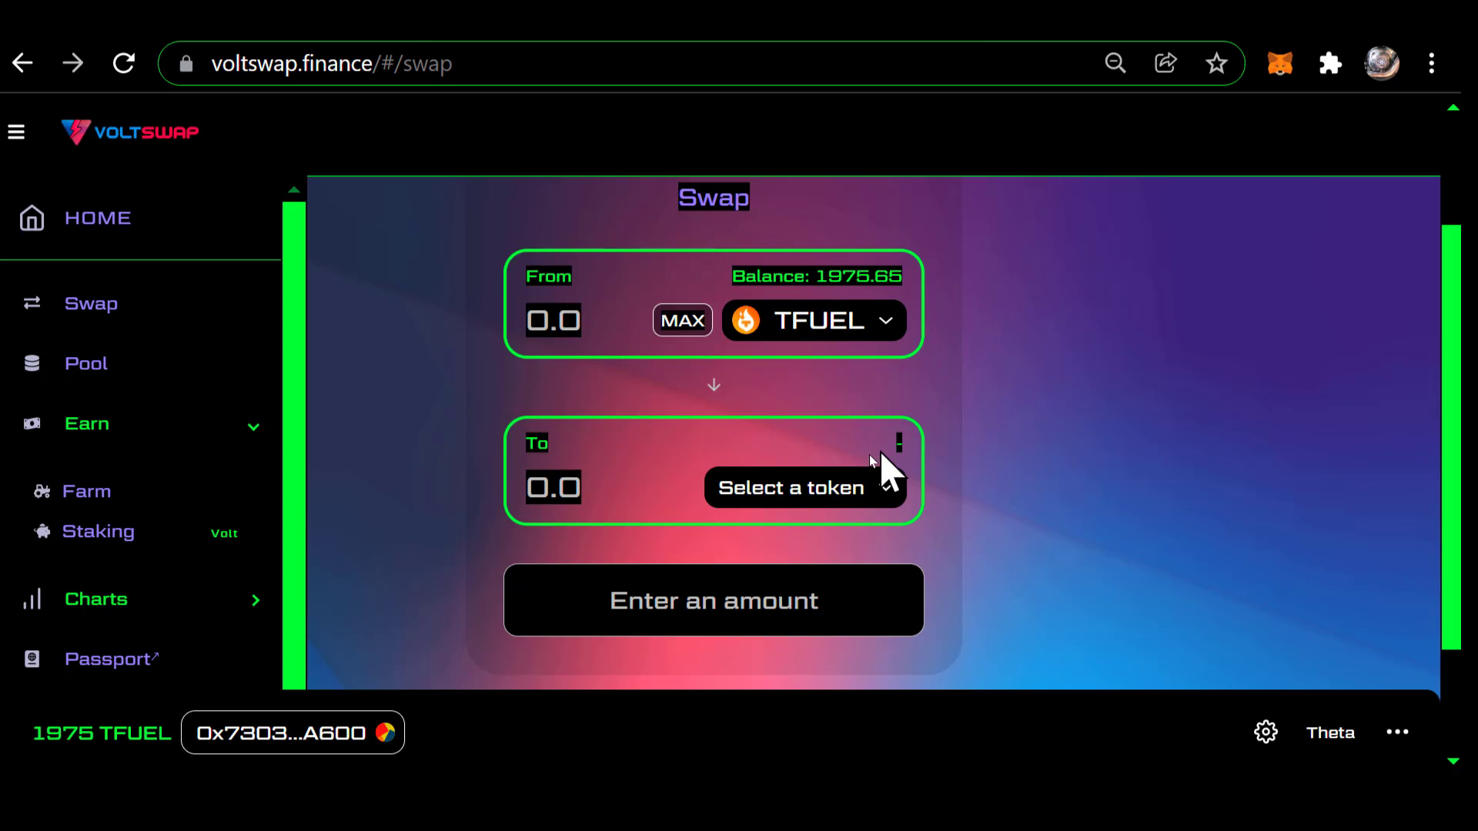
Step: Choose BUSD.bsc from the token list as the To token
{"action": "left_click", "coordinate": [818, 499]}
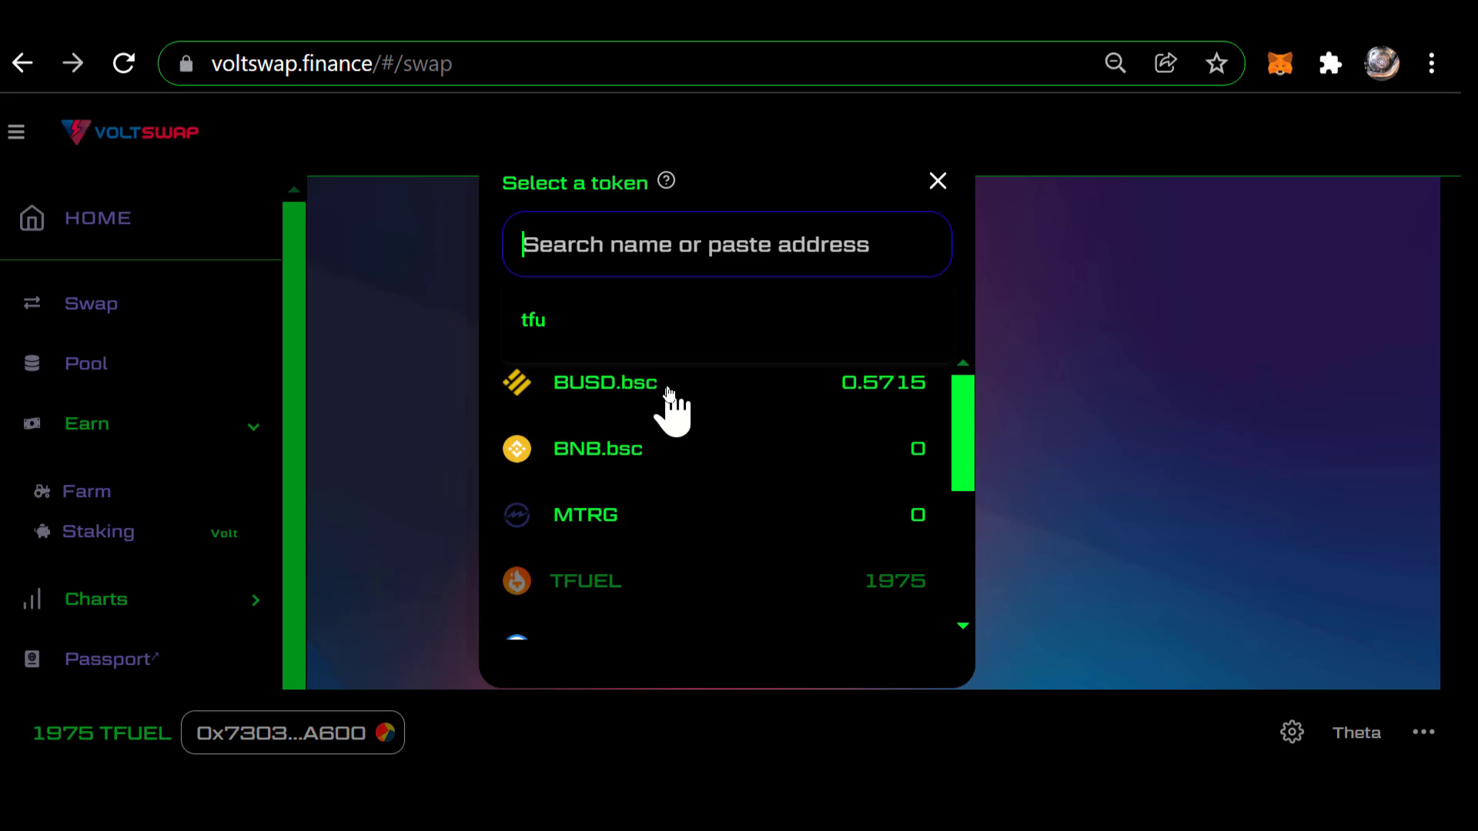
{"action": "scroll", "coordinate": [669, 461], "scroll_direction": "down", "scroll_amount": 2}
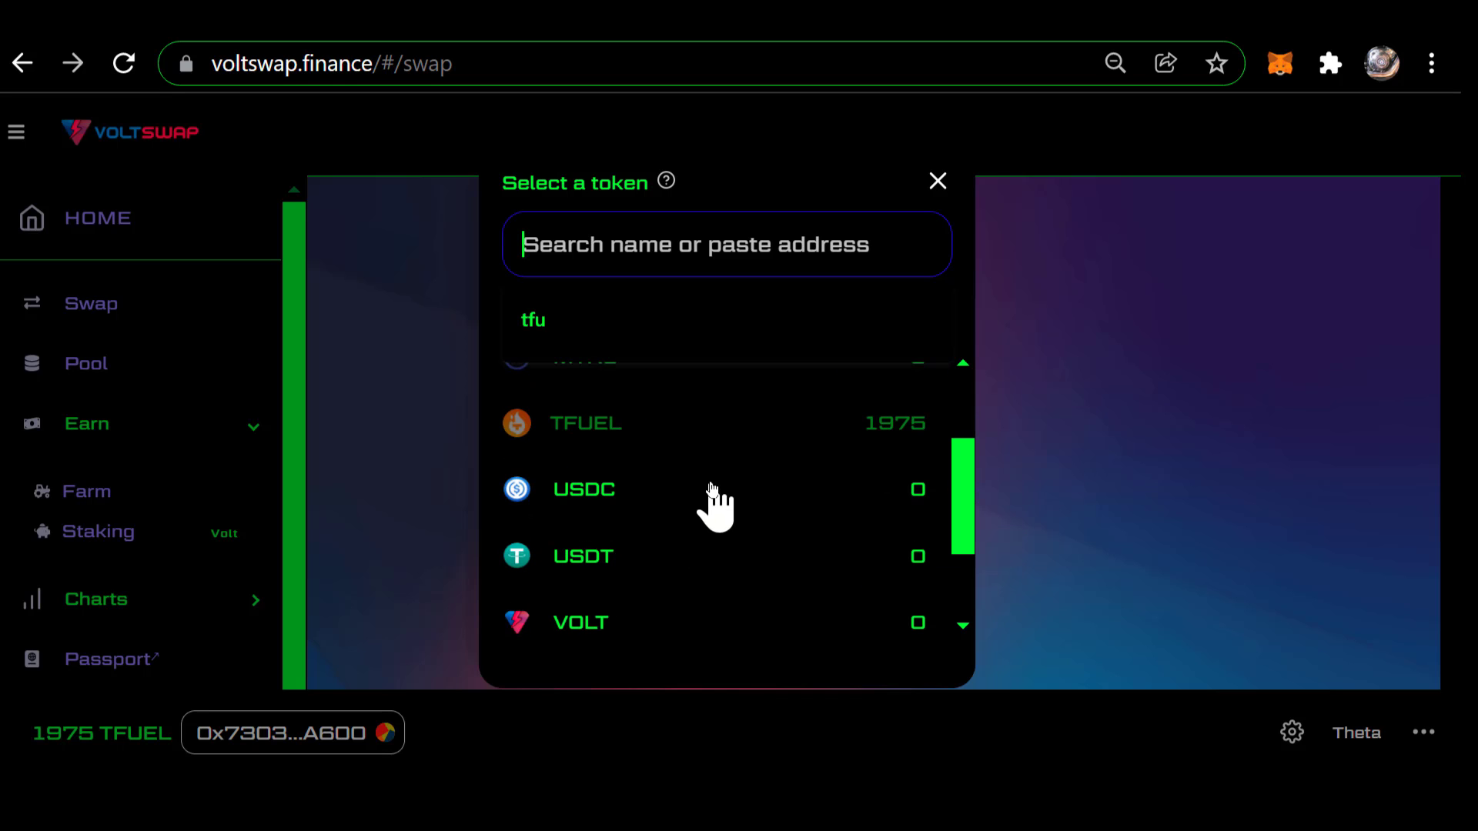
{"action": "scroll", "coordinate": [712, 496], "scroll_direction": "up", "scroll_amount": 2}
{"action": "scroll", "coordinate": [712, 497], "scroll_direction": "up", "scroll_amount": 1}
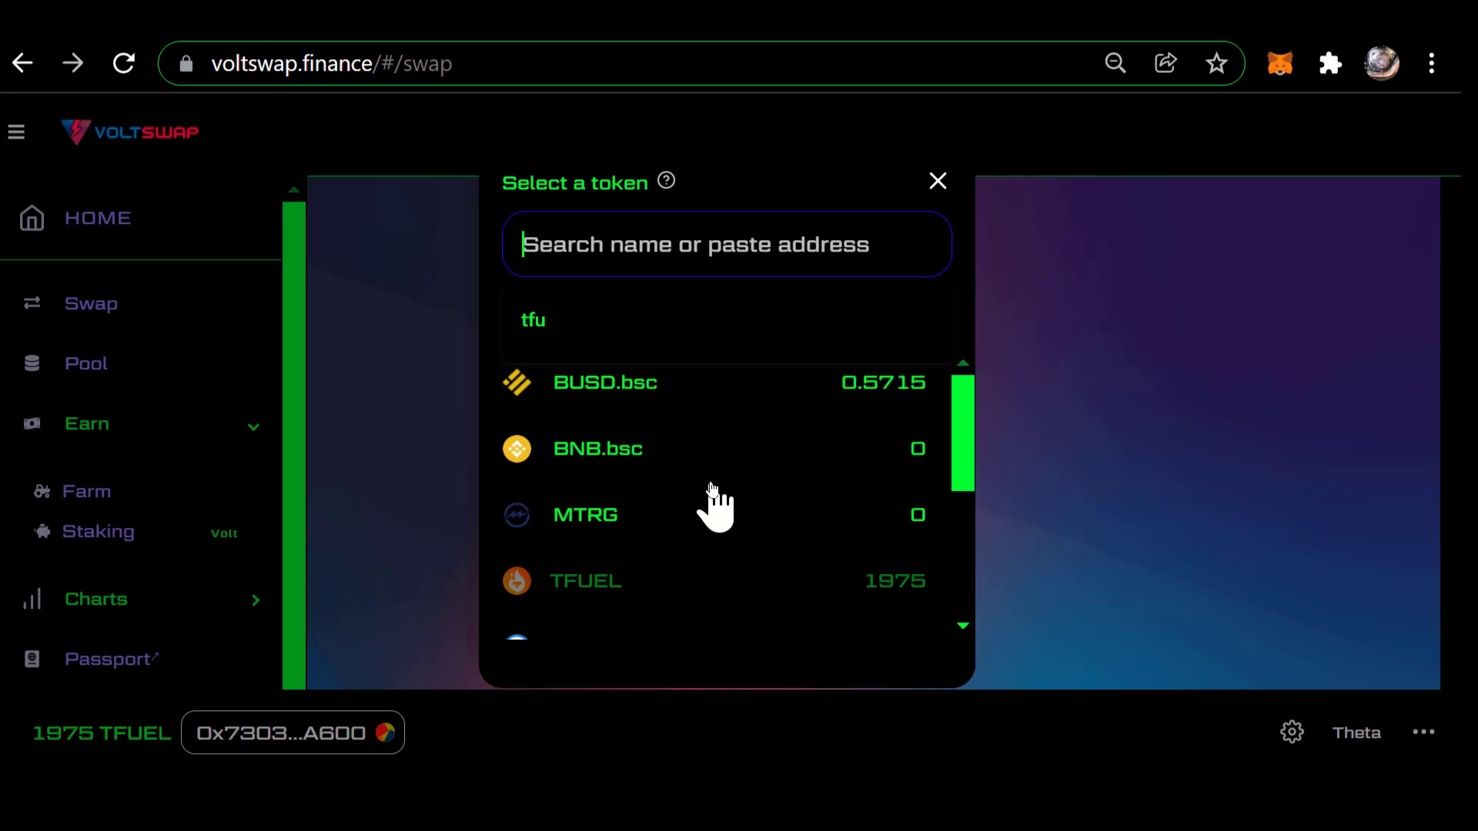
{"action": "left_click", "coordinate": [634, 387]}
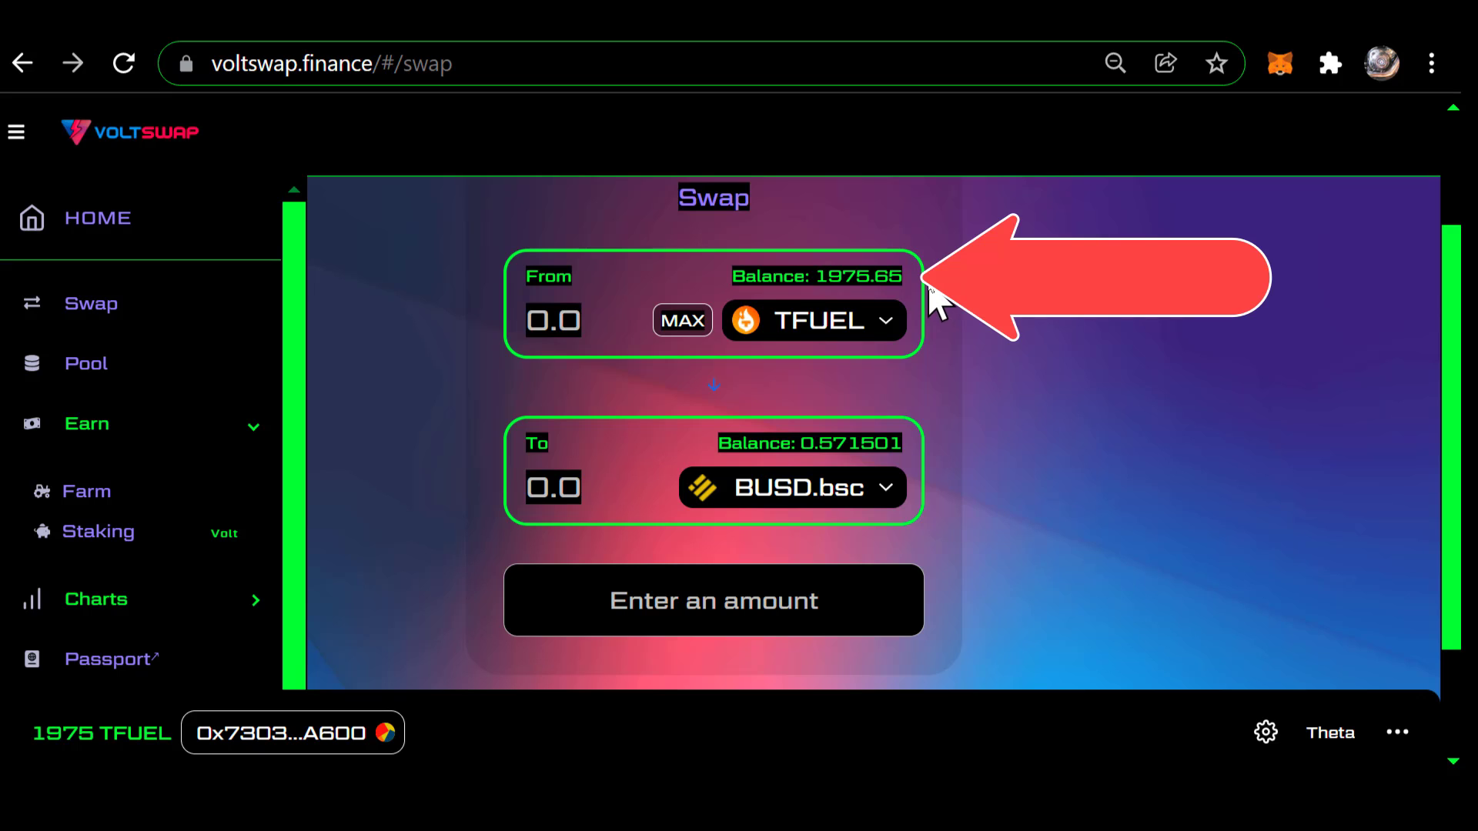
Step: Enter 950 as the TFUEL amount to swap
{"action": "left_click", "coordinate": [576, 319]}
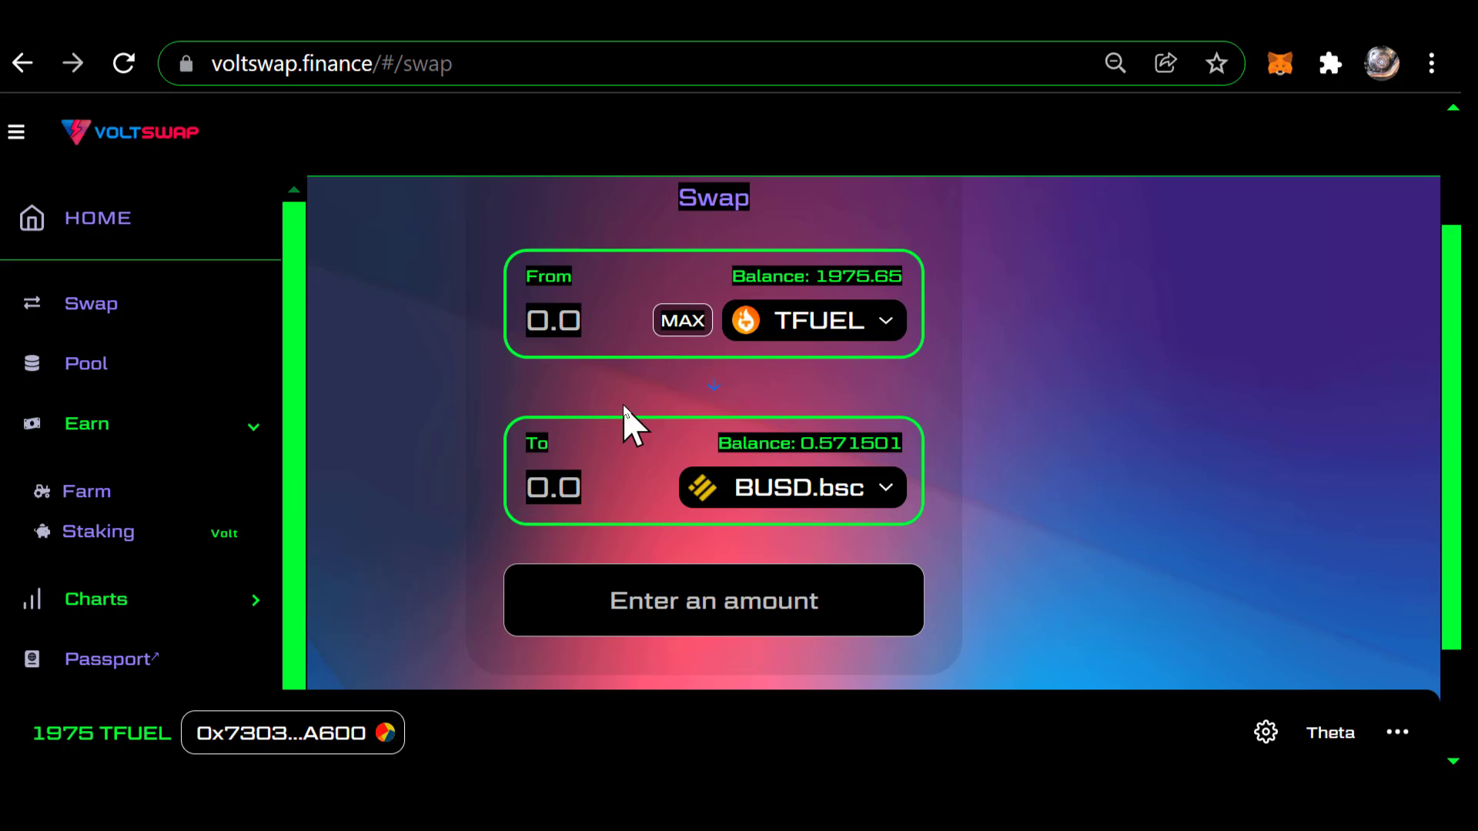
{"action": "type", "text": "9"}
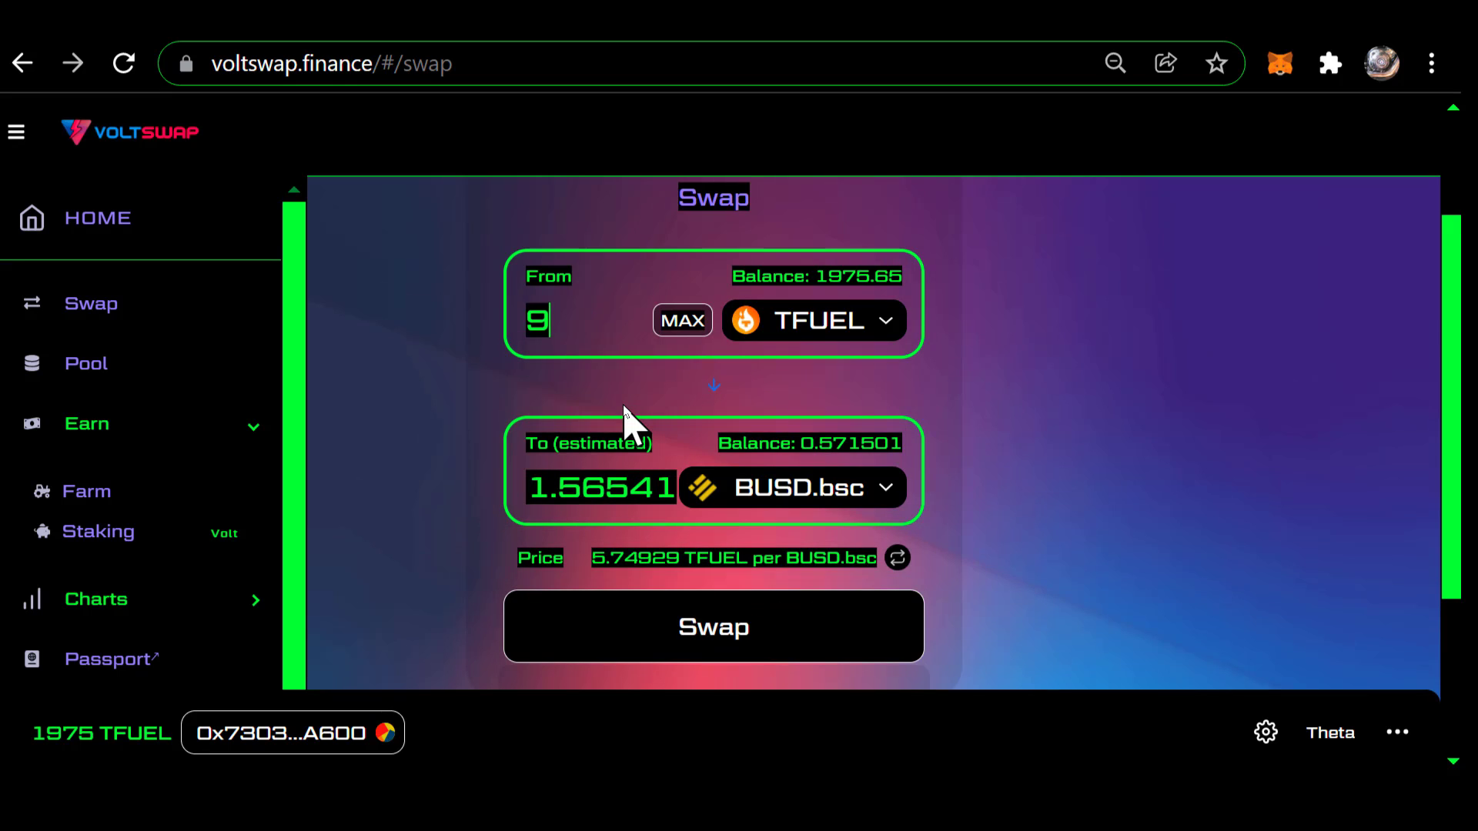
{"action": "type", "text": "50"}
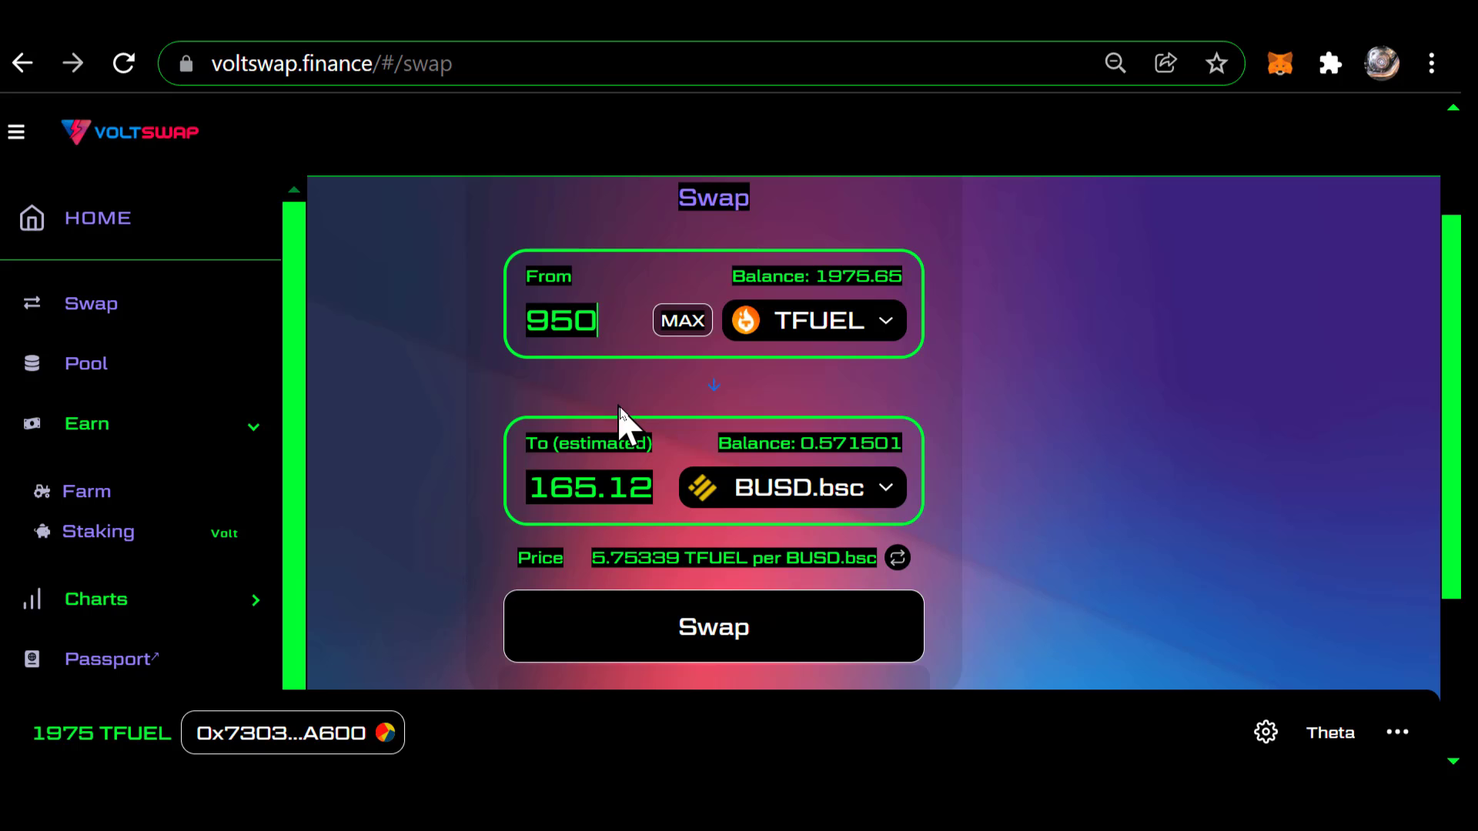
Step: Review and confirm the 950 TFUEL swap, bringing up the MetaMask transaction request
{"action": "left_click", "coordinate": [731, 645]}
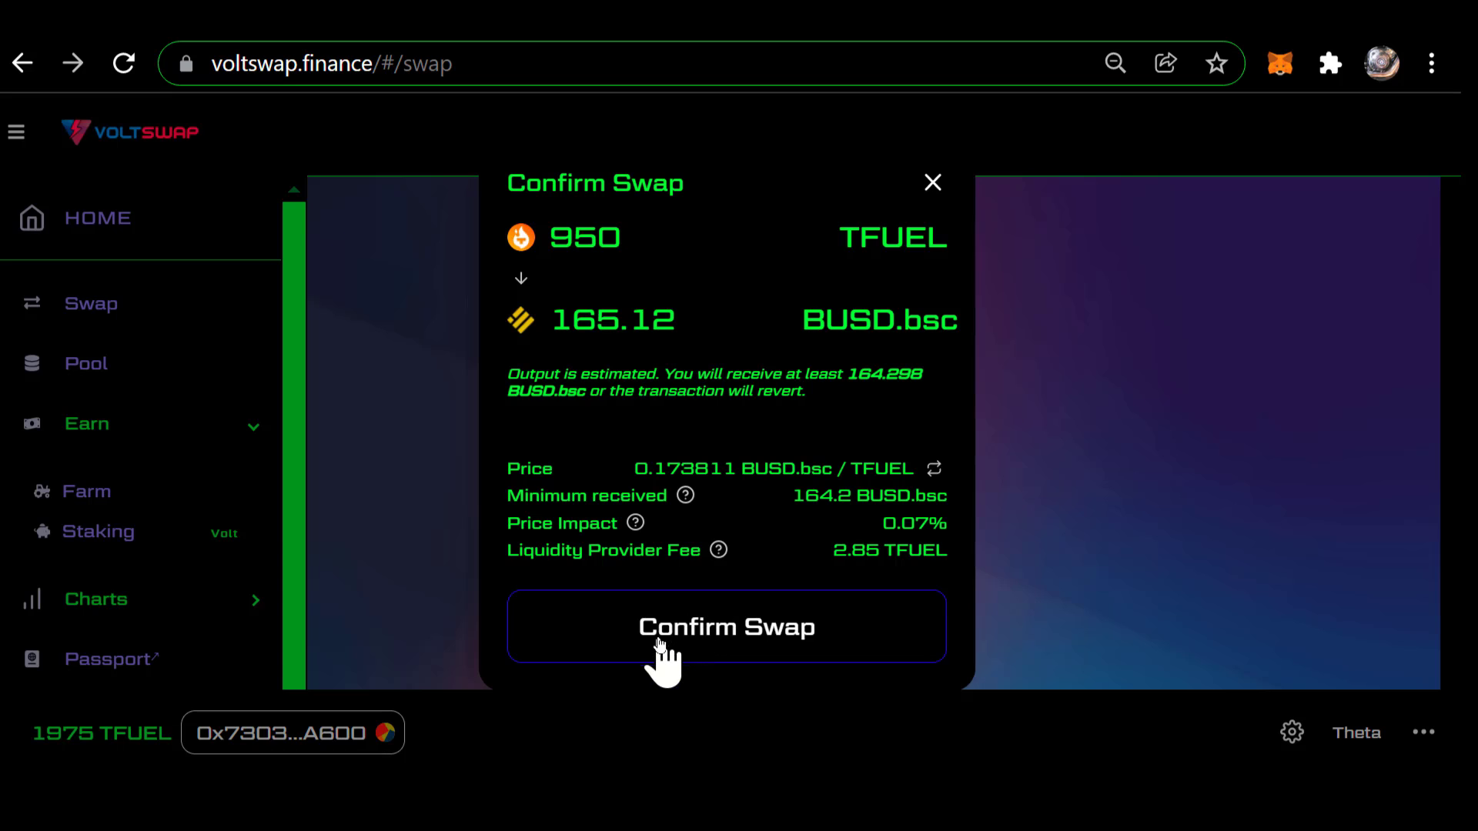
{"action": "left_click", "coordinate": [707, 635]}
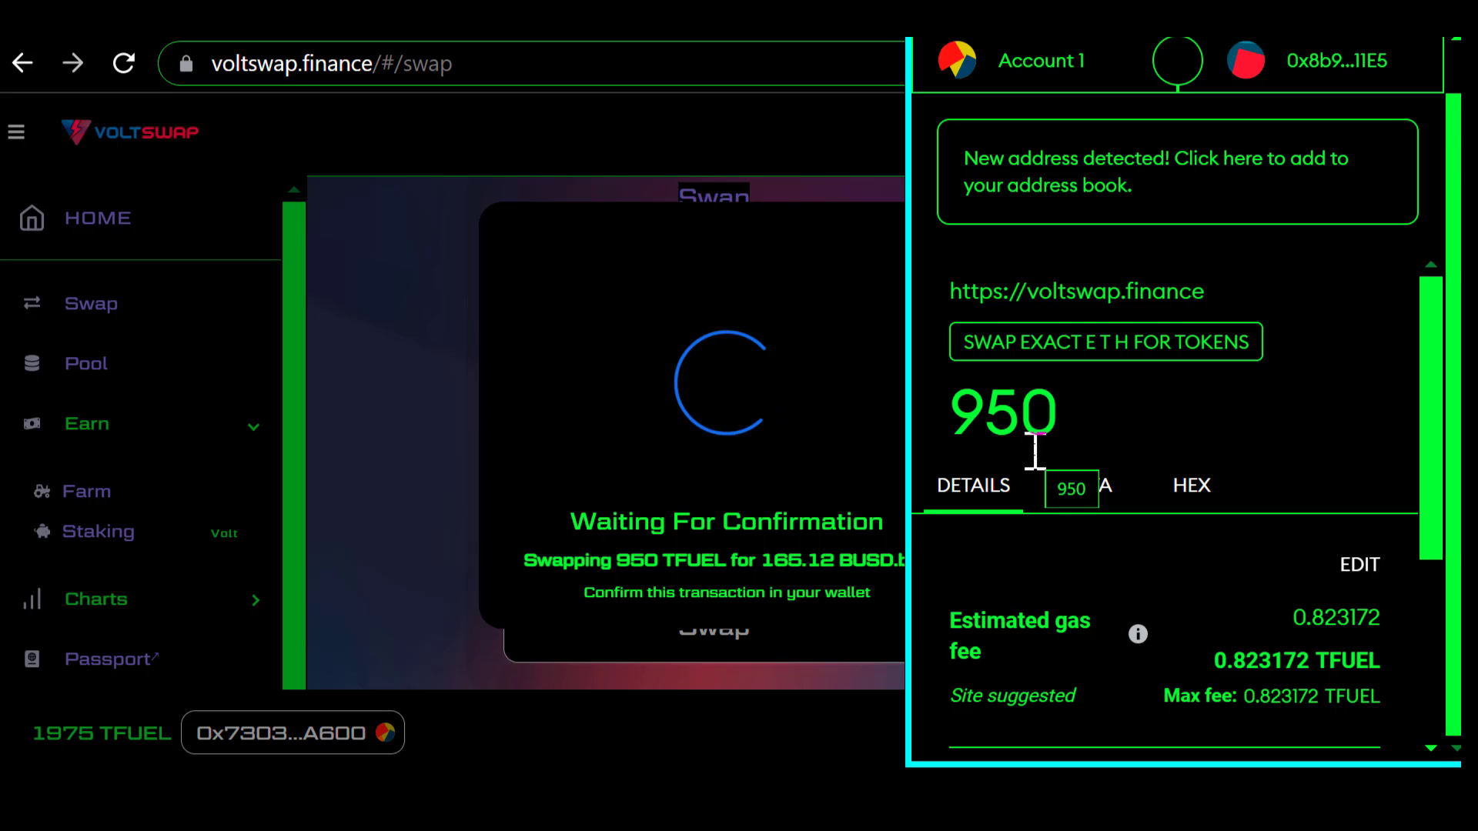
{"action": "scroll", "coordinate": [1094, 419], "scroll_direction": "down", "scroll_amount": 5}
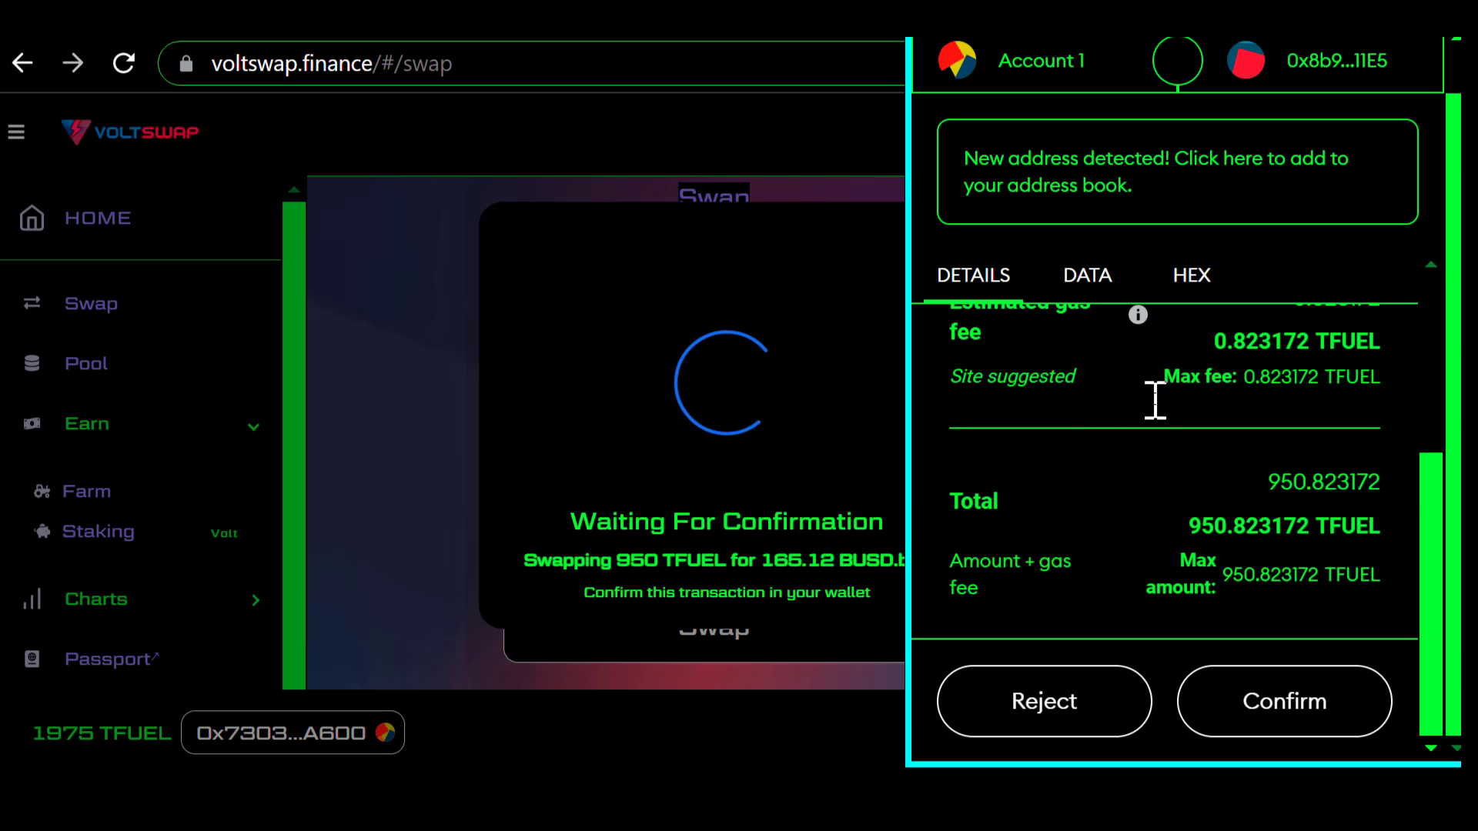
Step: Approve the swap in MetaMask, then create a new pool pair with TFUEL as first token
{"action": "left_click", "coordinate": [1284, 723]}
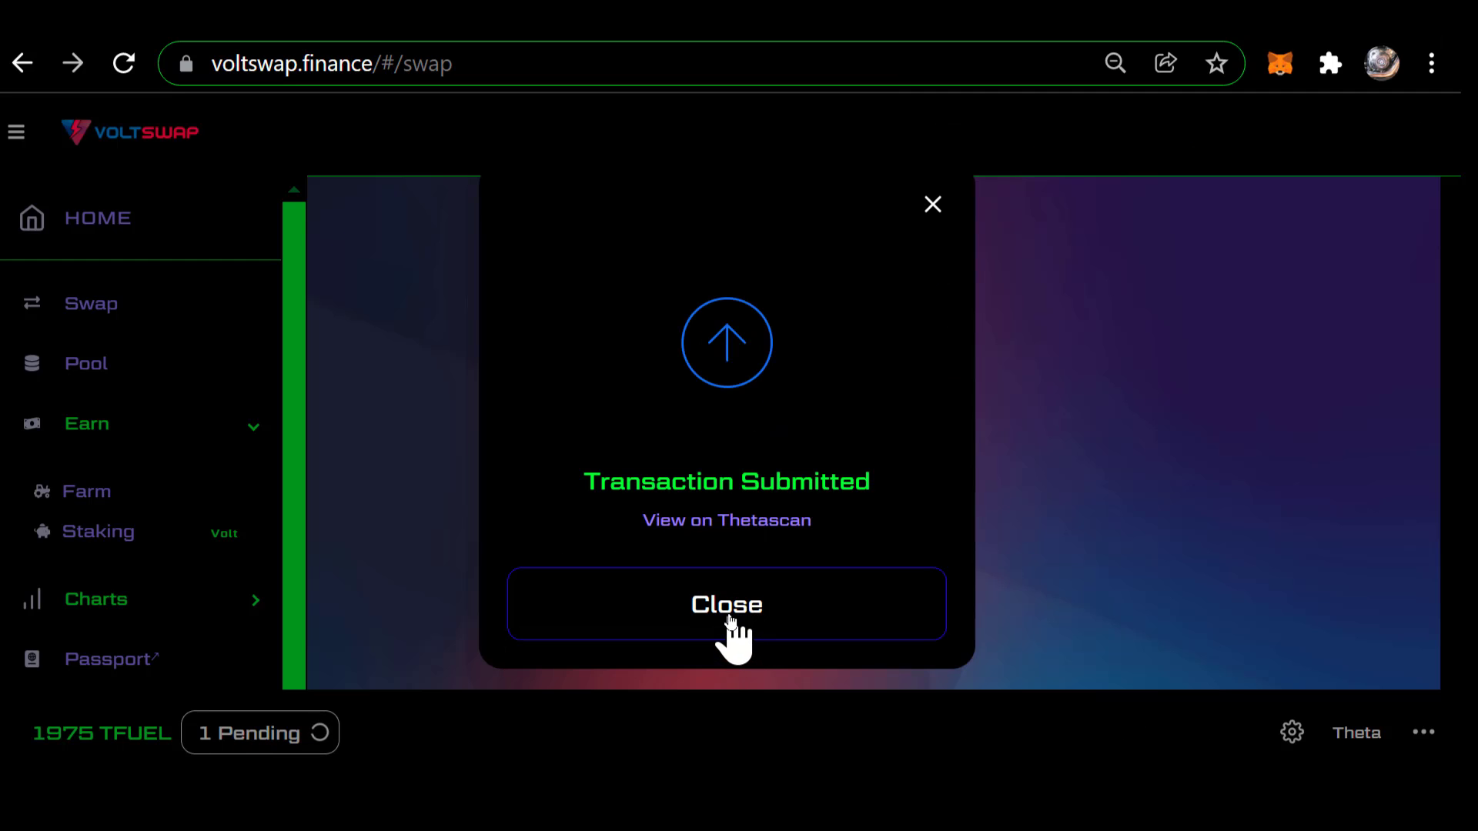
{"action": "left_click", "coordinate": [730, 618]}
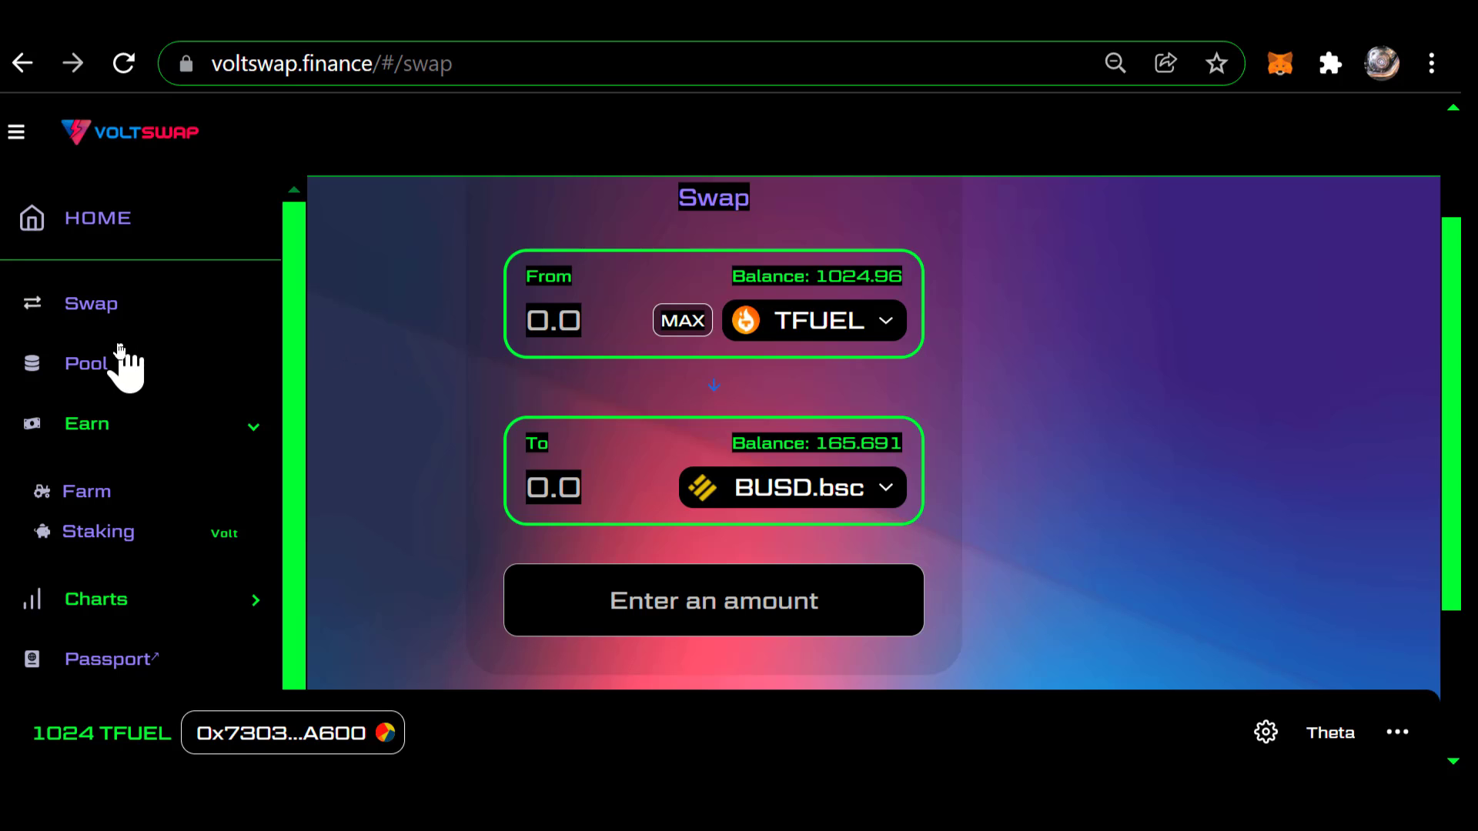
{"action": "left_click", "coordinate": [85, 371]}
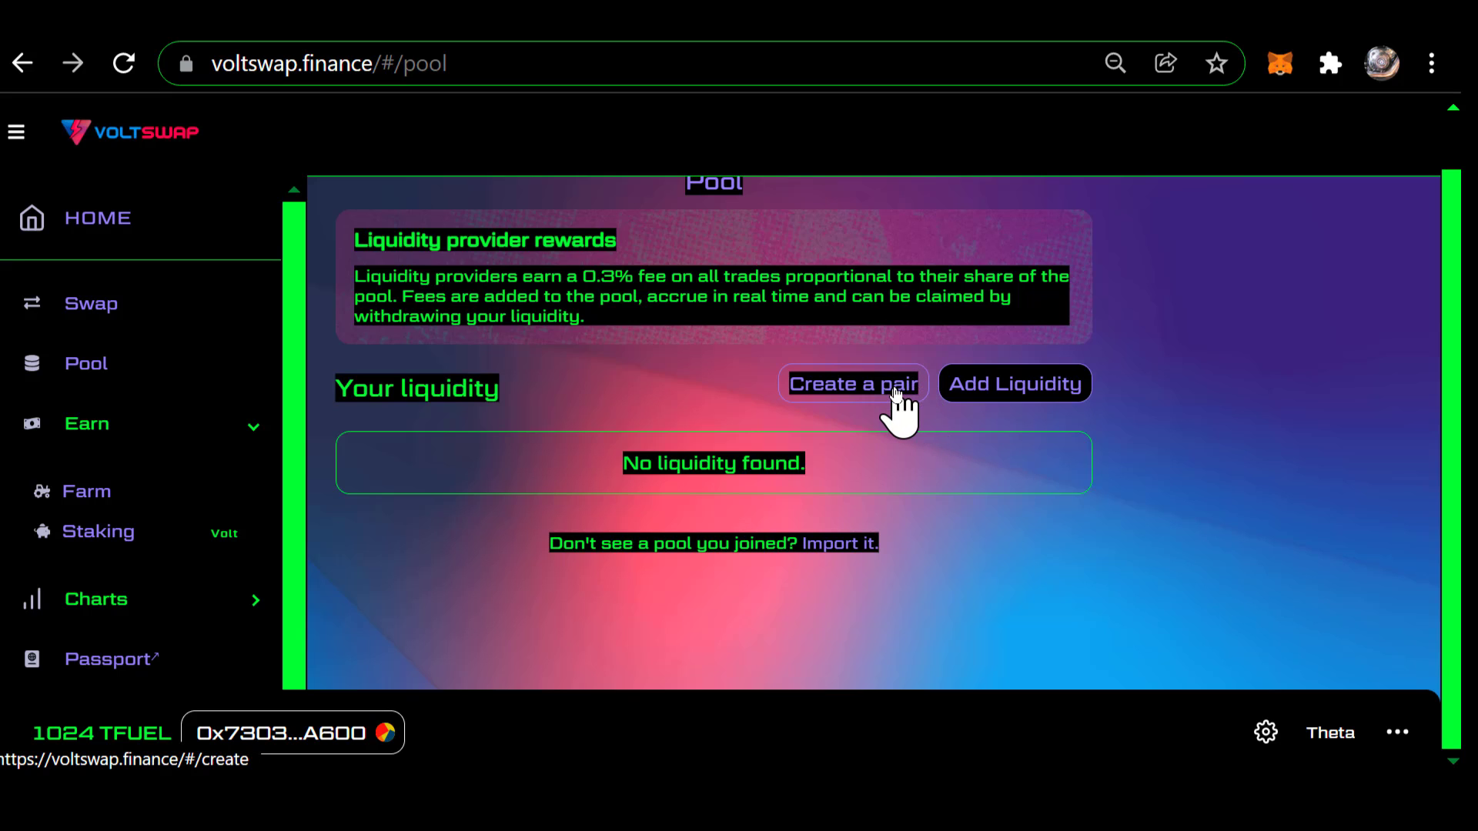
{"action": "left_click", "coordinate": [896, 393]}
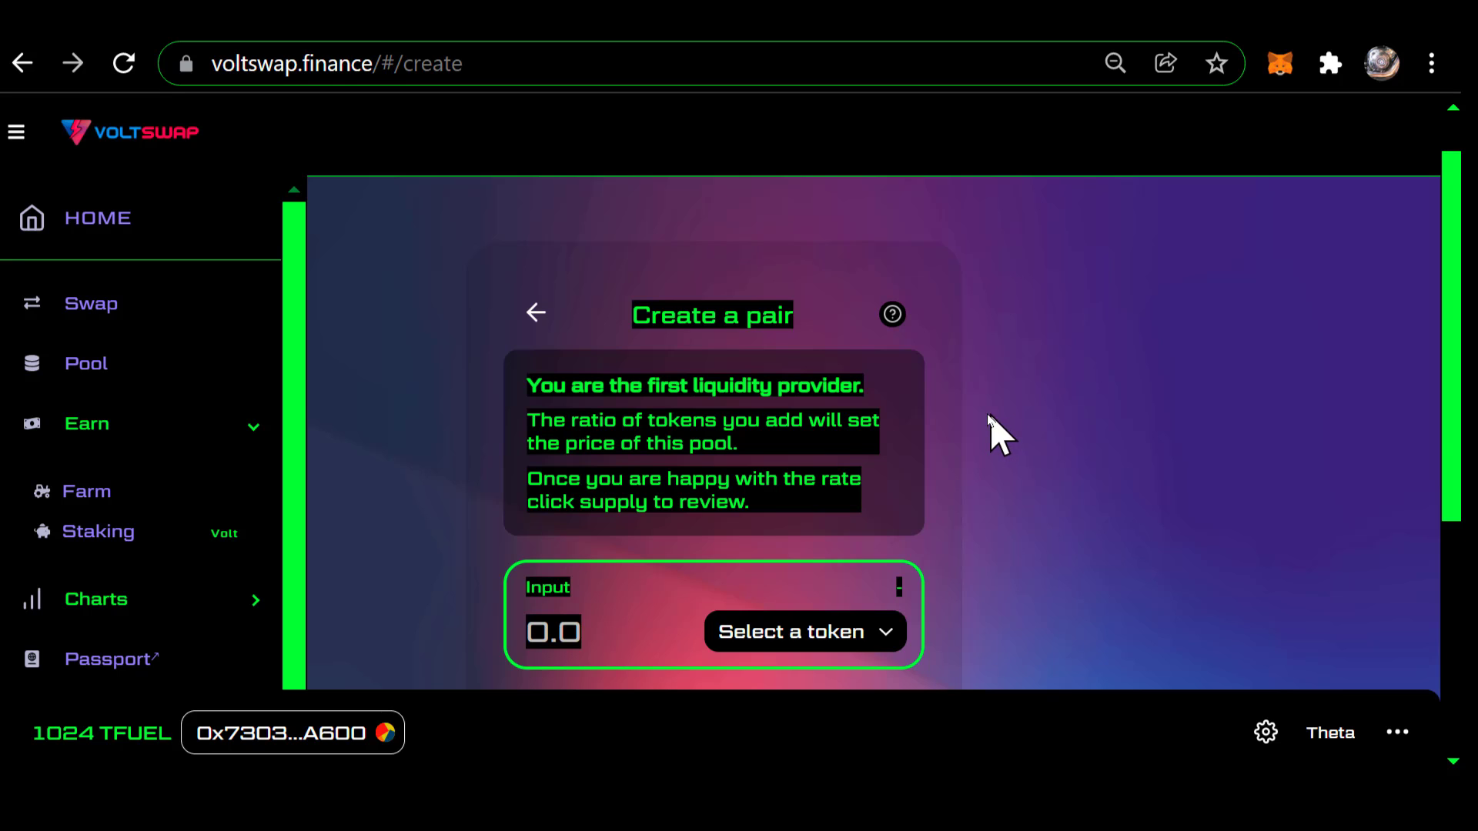
{"action": "scroll", "coordinate": [992, 433], "scroll_direction": "down", "scroll_amount": 4}
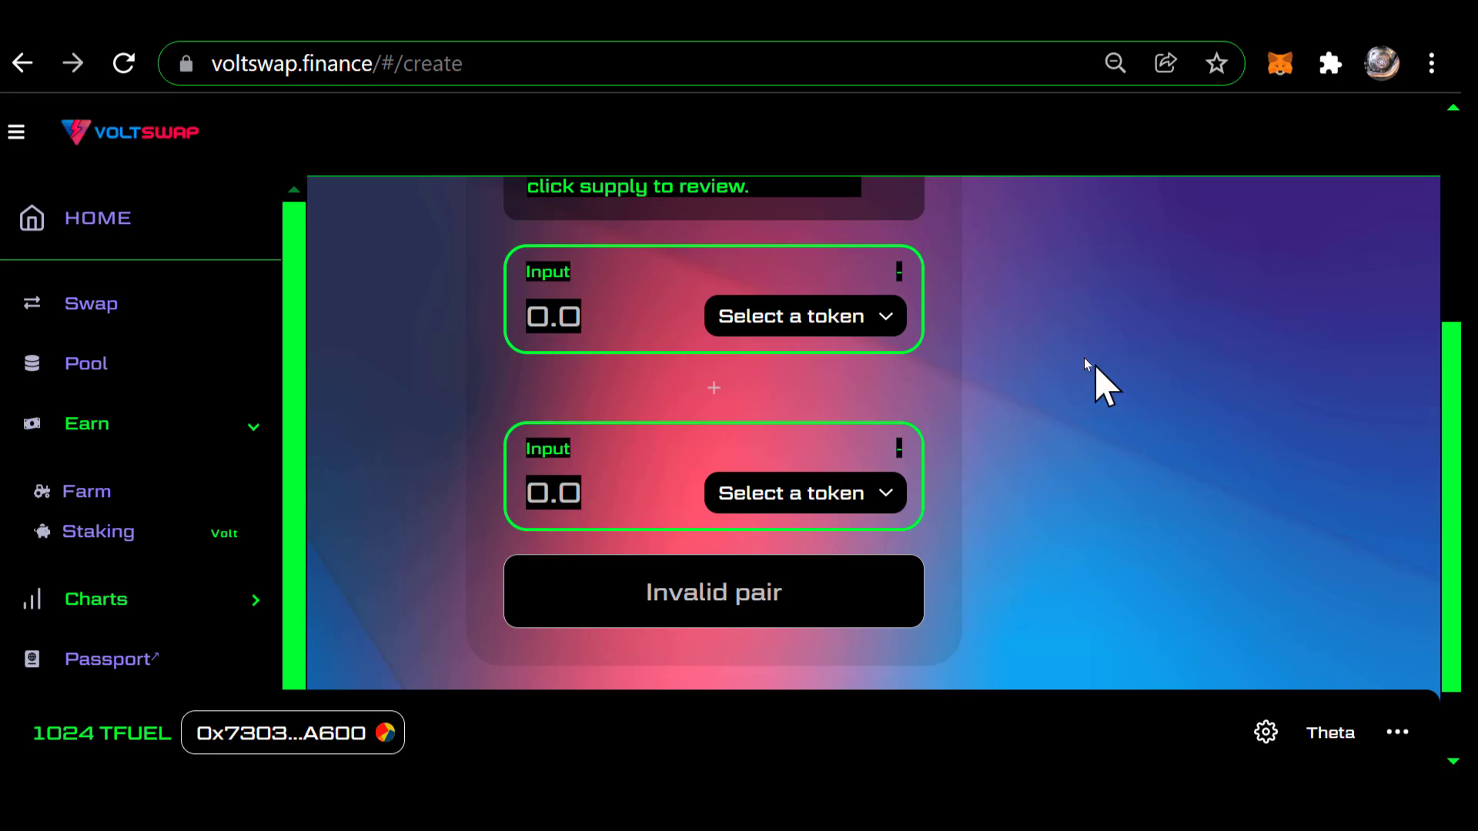
{"action": "left_click", "coordinate": [839, 331]}
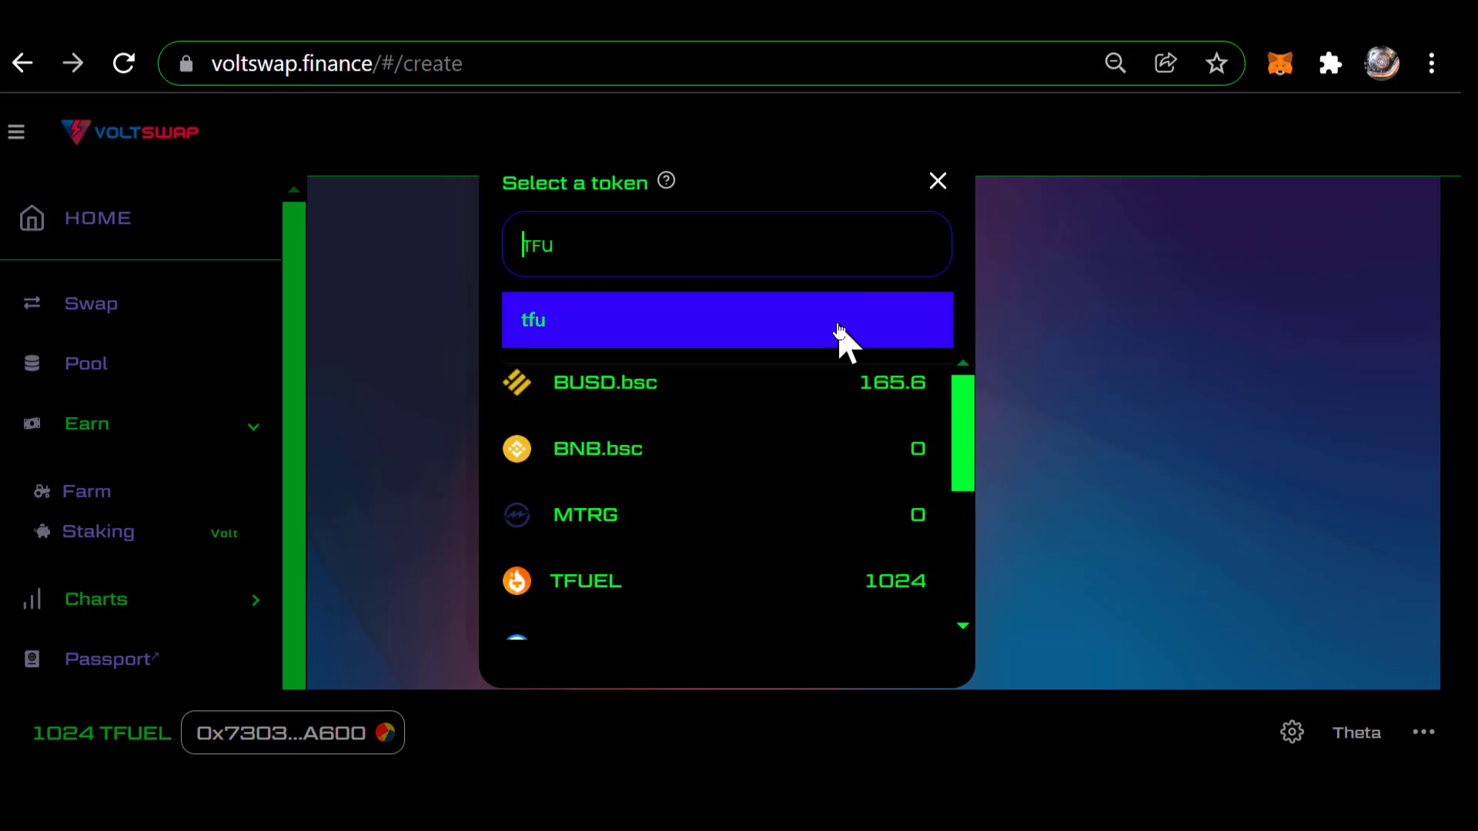
{"action": "left_click", "coordinate": [594, 588]}
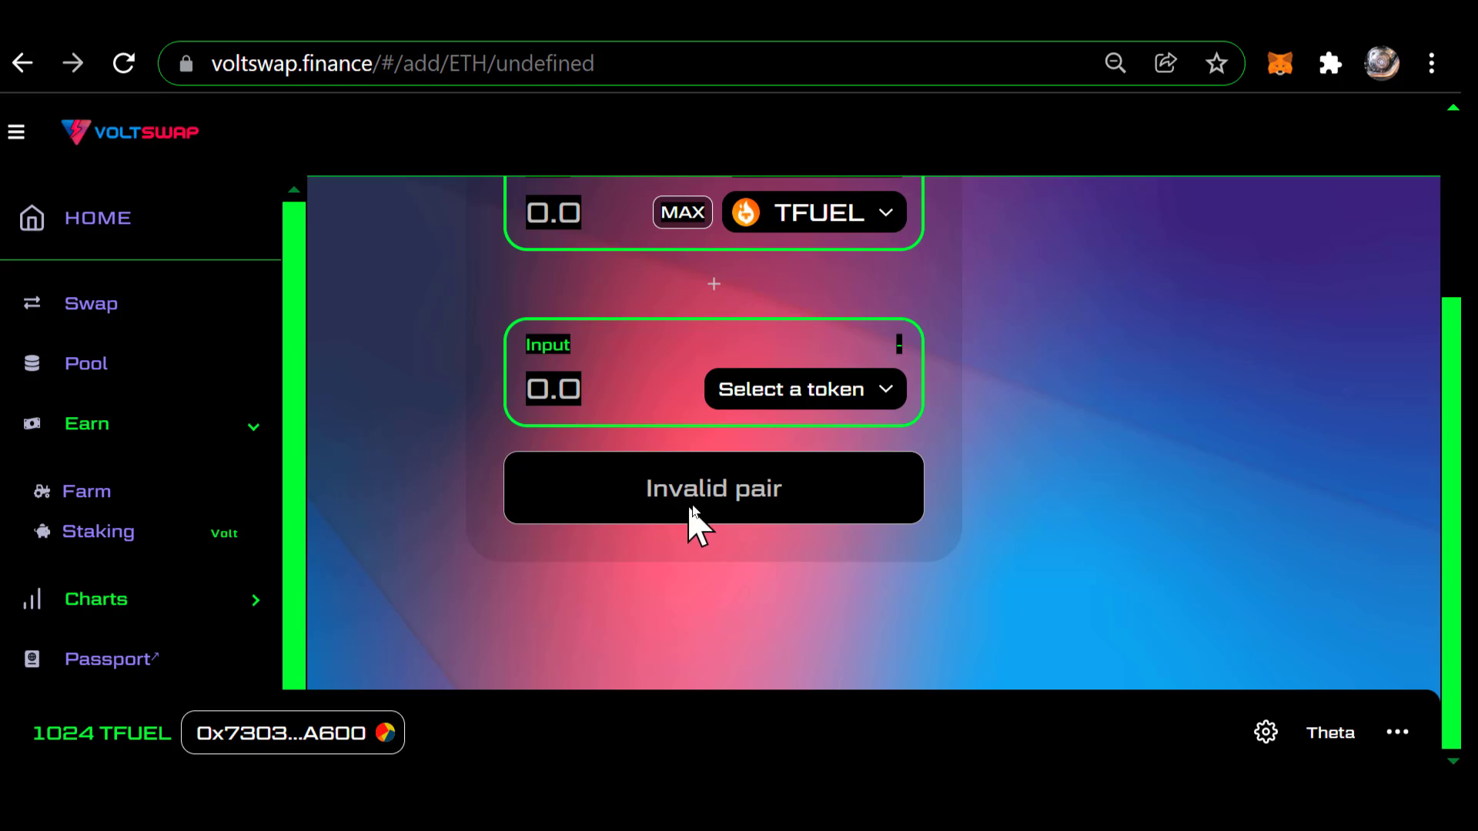
Step: Pick BUSD.bsc as the pair's second token
{"action": "left_click", "coordinate": [827, 393]}
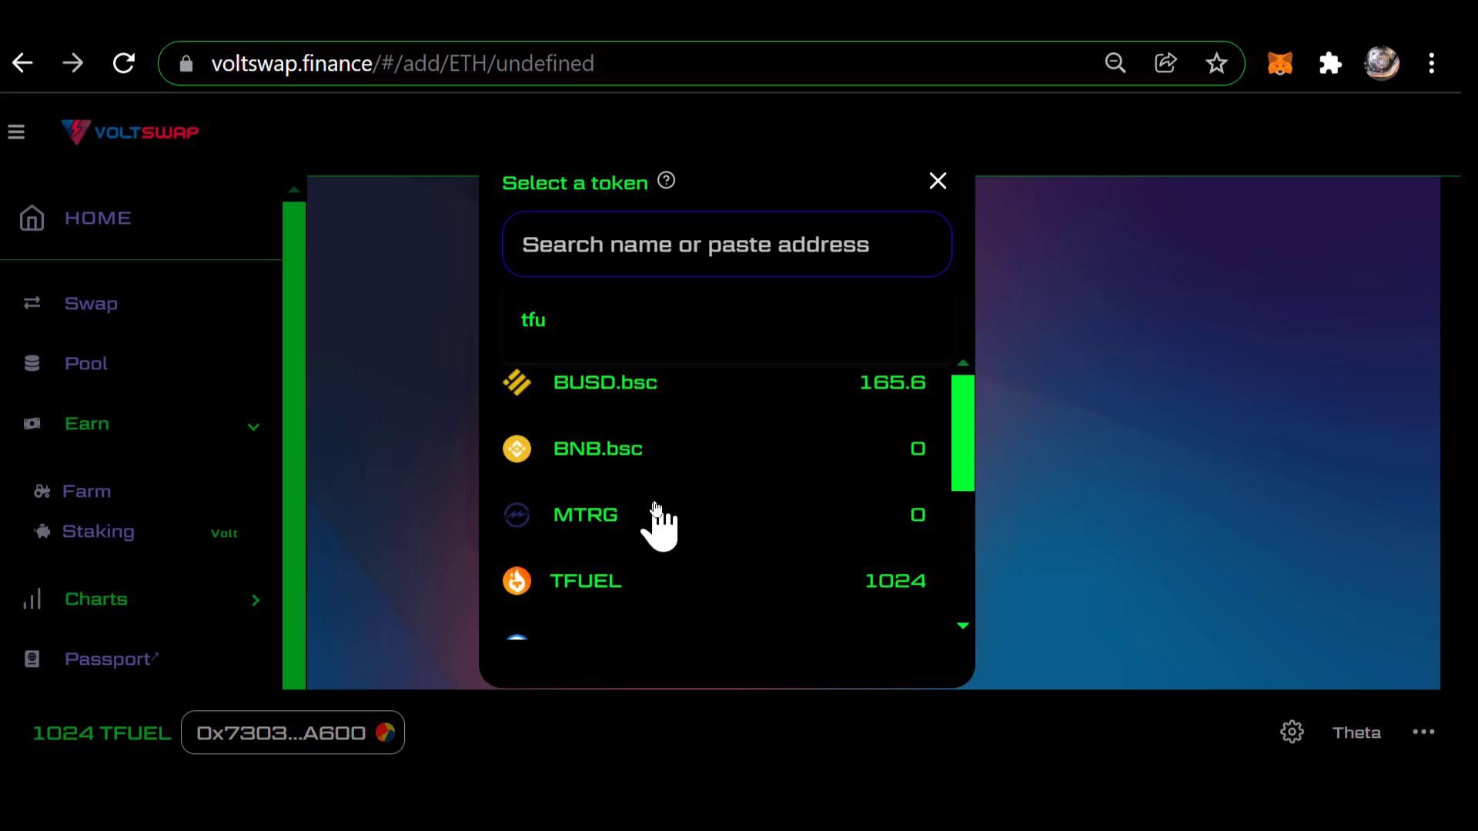
{"action": "scroll", "coordinate": [654, 529], "scroll_direction": "down", "scroll_amount": 5}
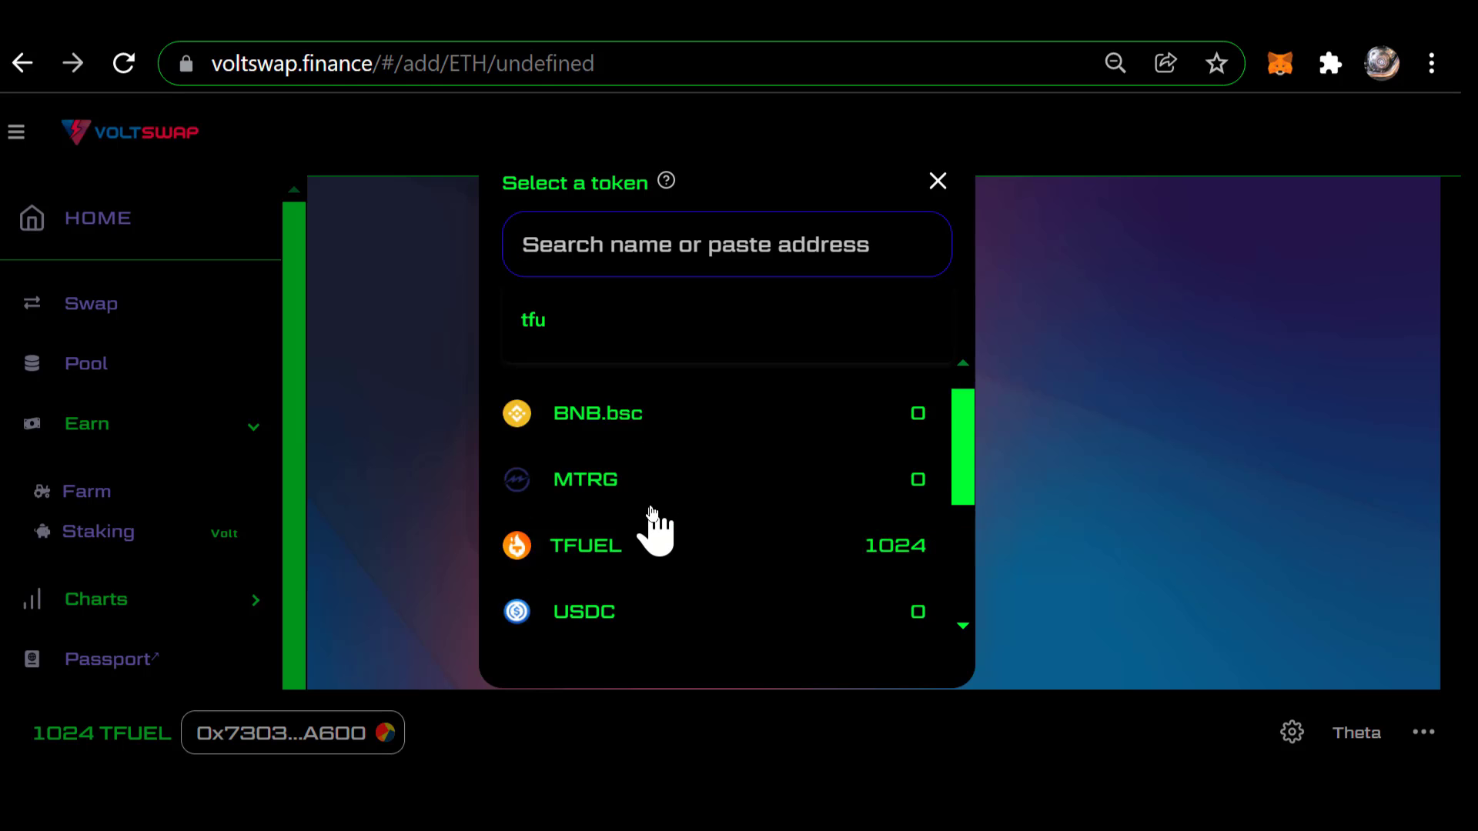
{"action": "scroll", "coordinate": [651, 513], "scroll_direction": "up", "scroll_amount": 5}
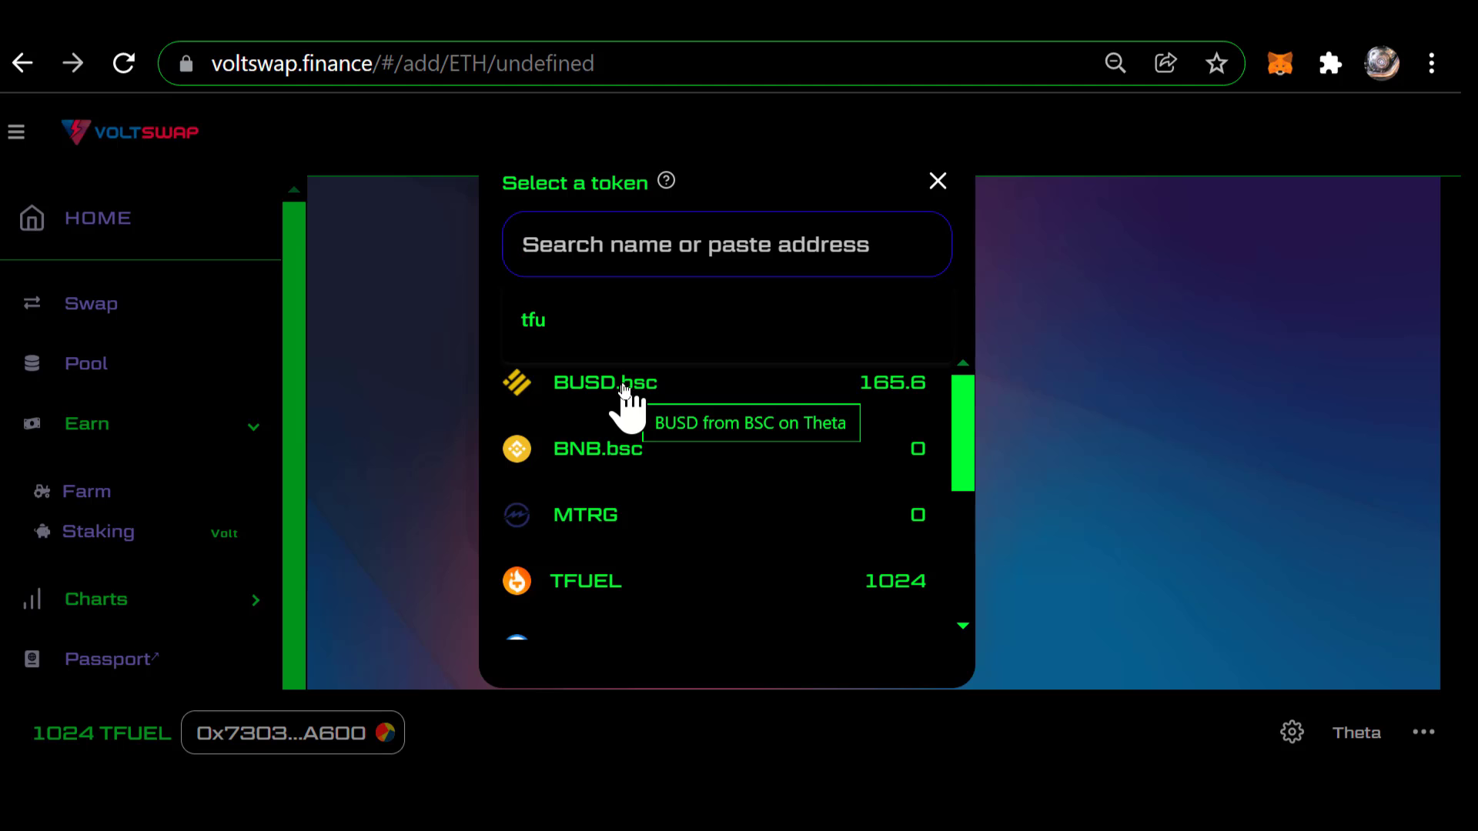
{"action": "left_click", "coordinate": [626, 388]}
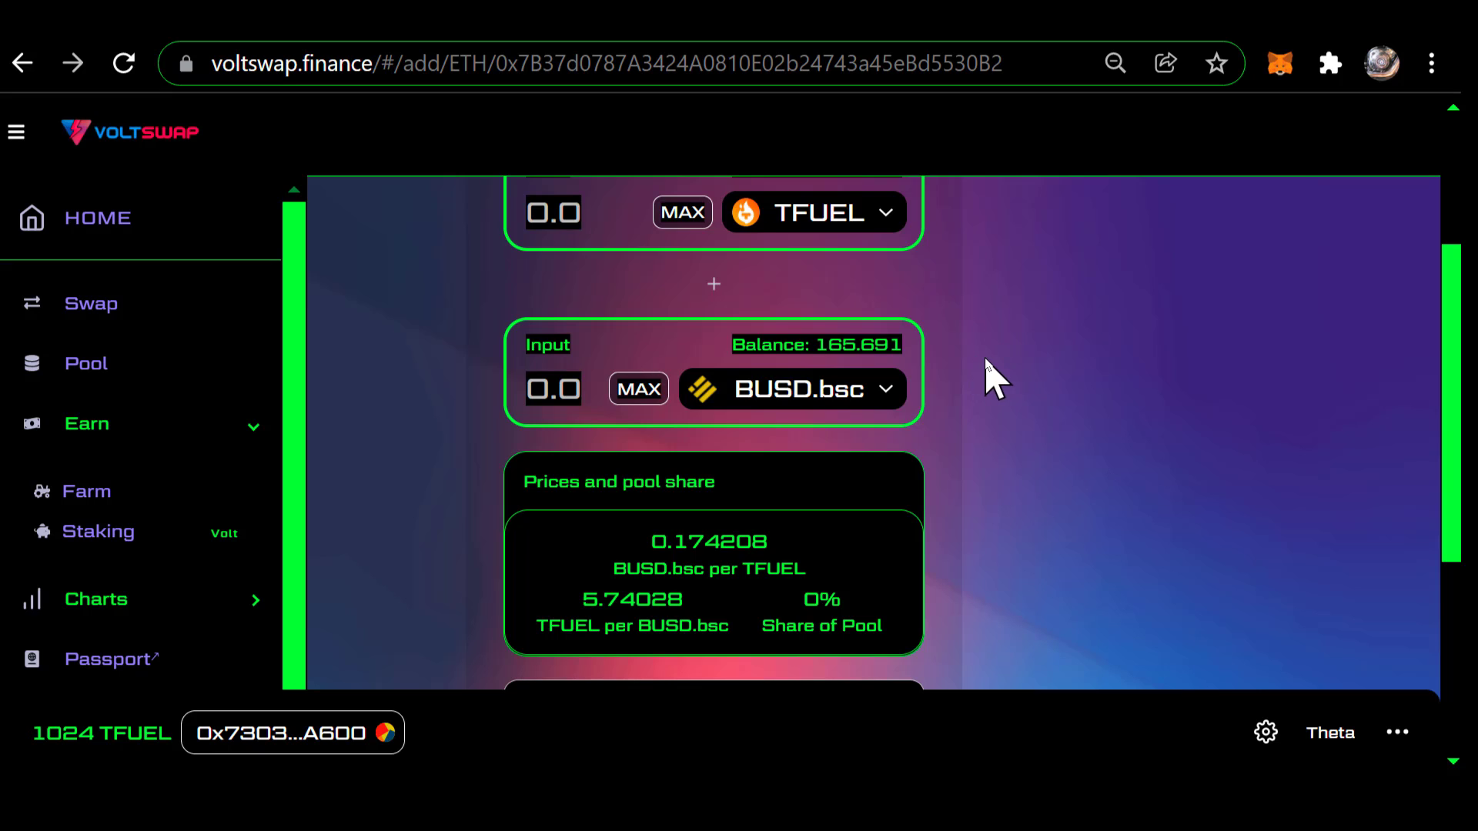
Step: Fill the deposit with the maximum BUSD.bsc balance, about 165.6, matched by roughly 951 TFUEL
{"action": "left_click", "coordinate": [636, 391]}
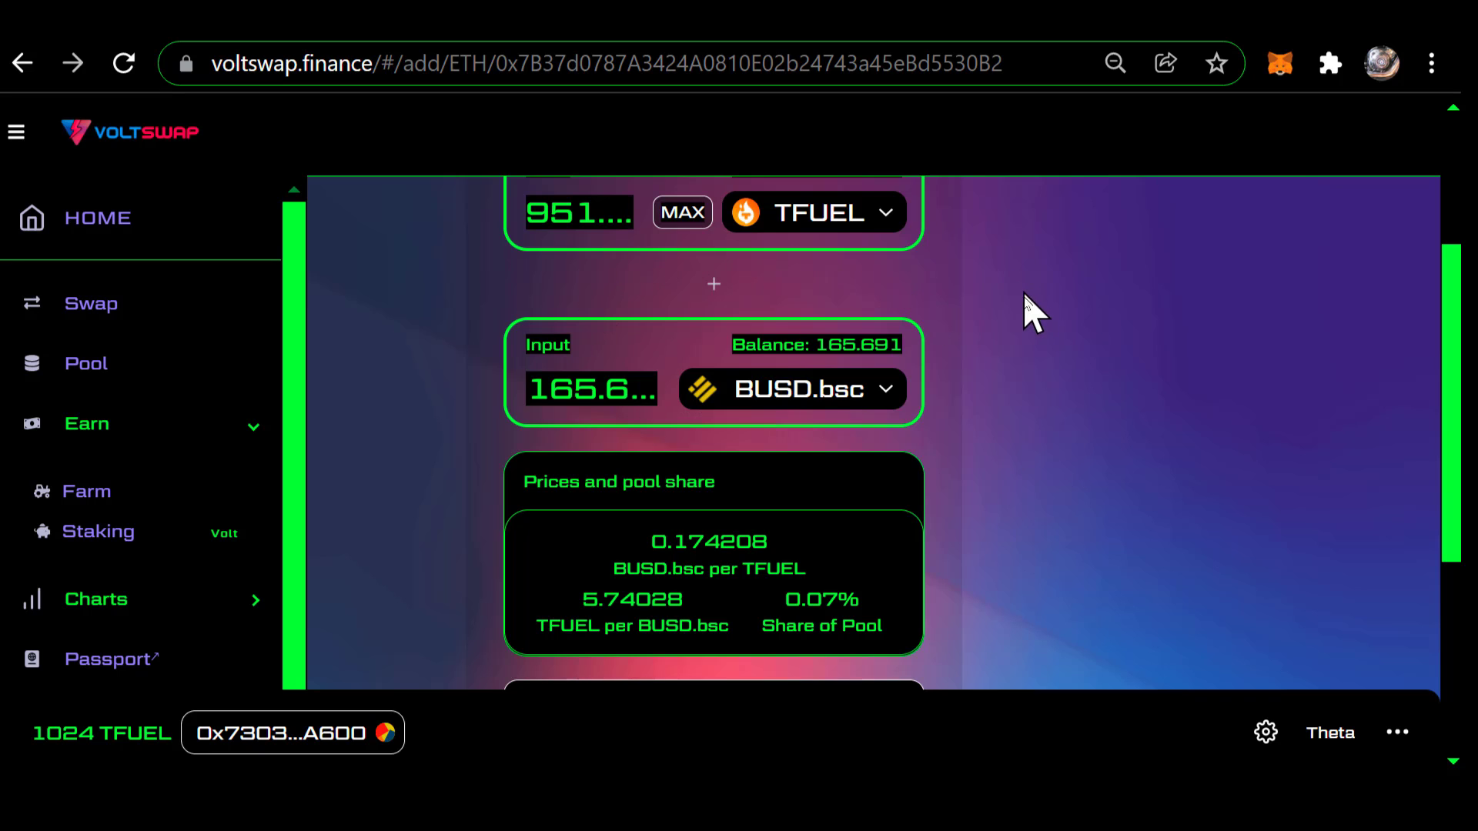
{"action": "scroll", "coordinate": [1028, 308], "scroll_direction": "up", "scroll_amount": 2}
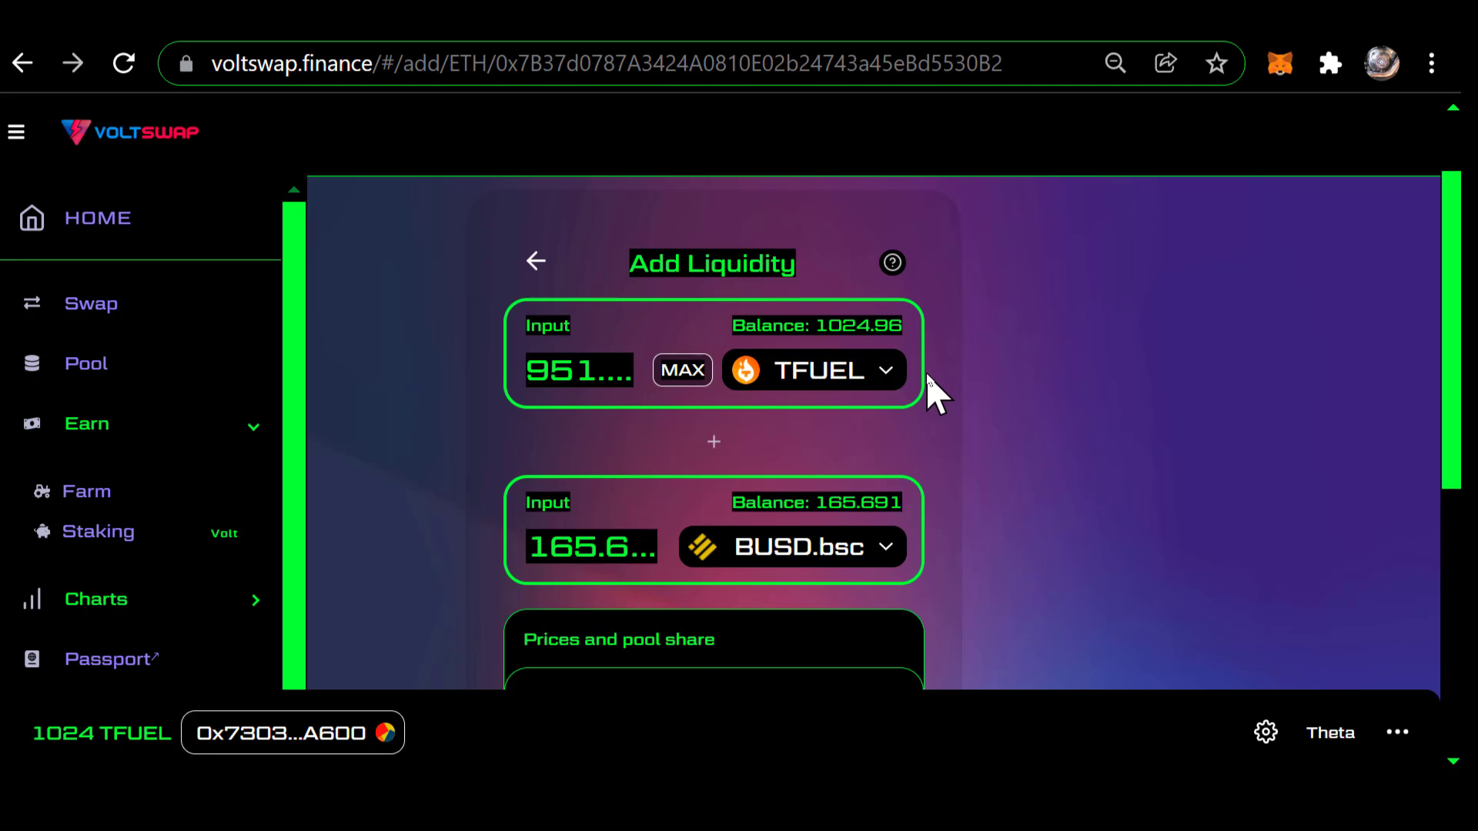
{"action": "scroll", "coordinate": [931, 389], "scroll_direction": "down", "scroll_amount": 4}
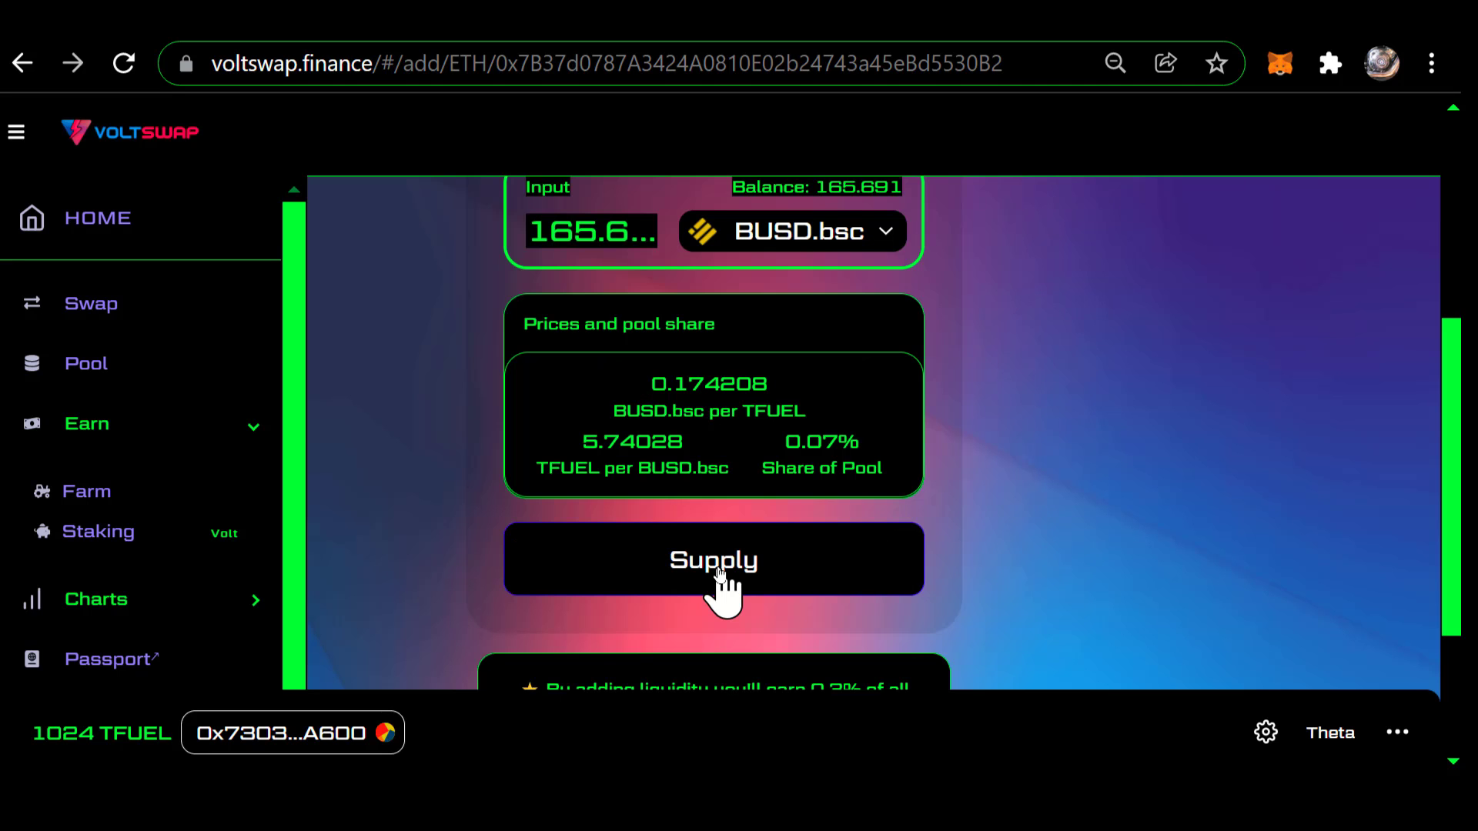
Step: Supply 951.115 TFUEL and 165.69 BUSD.bsc, approve it in MetaMask, and close the notice
{"action": "left_click", "coordinate": [720, 576]}
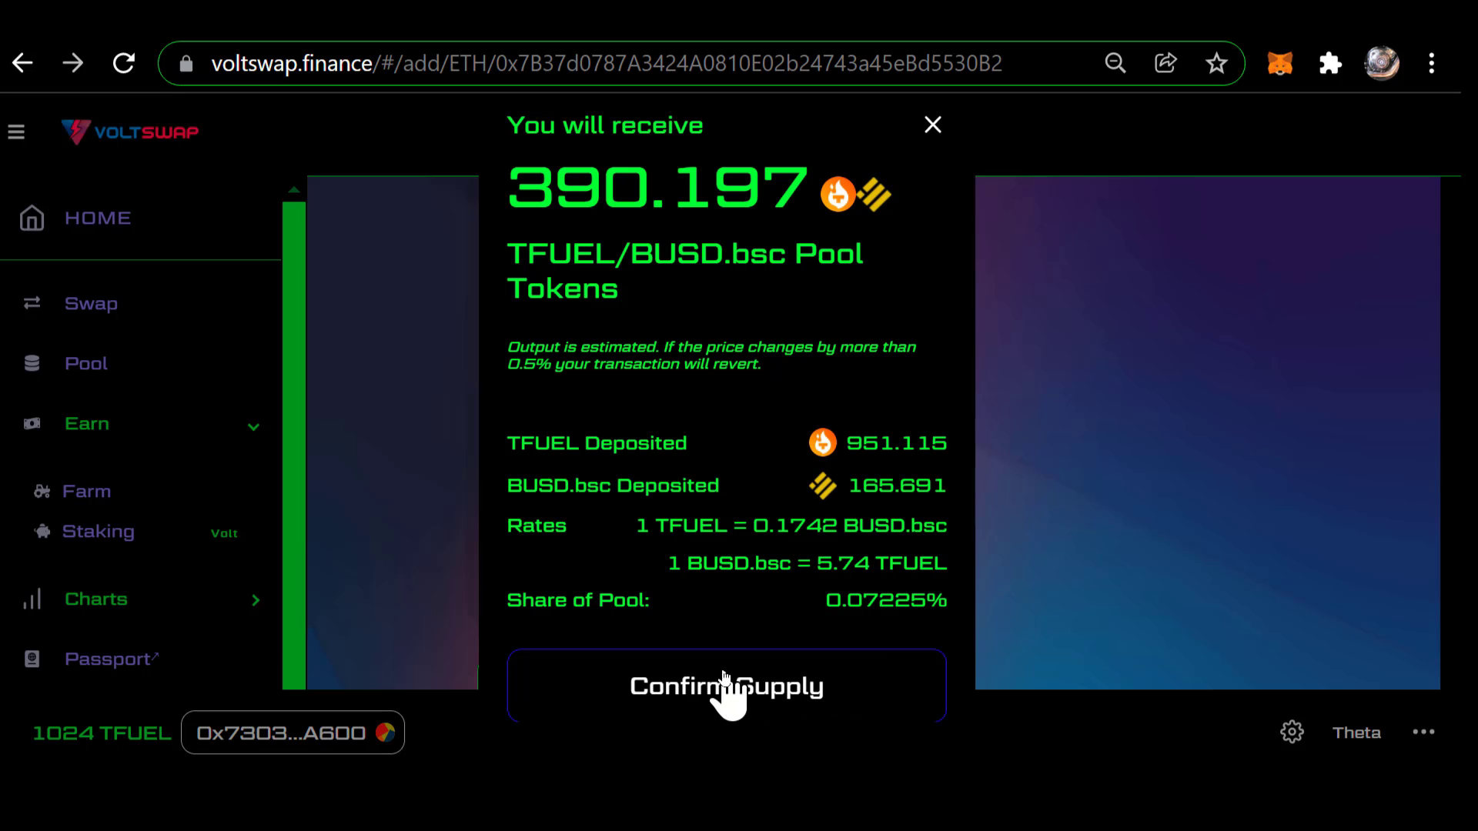
{"action": "left_click", "coordinate": [703, 687]}
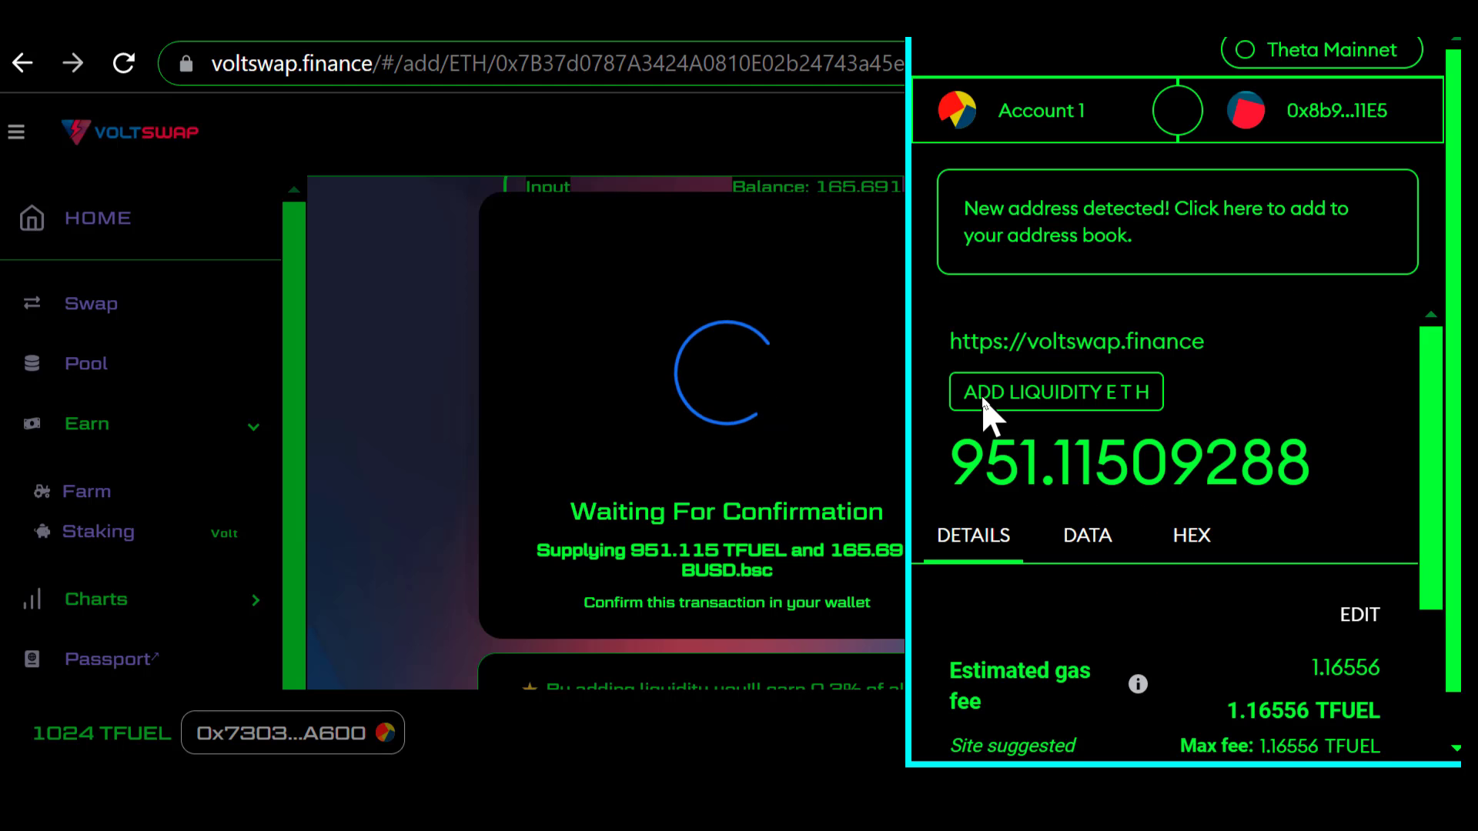
{"action": "scroll", "coordinate": [1263, 485], "scroll_direction": "down", "scroll_amount": 5}
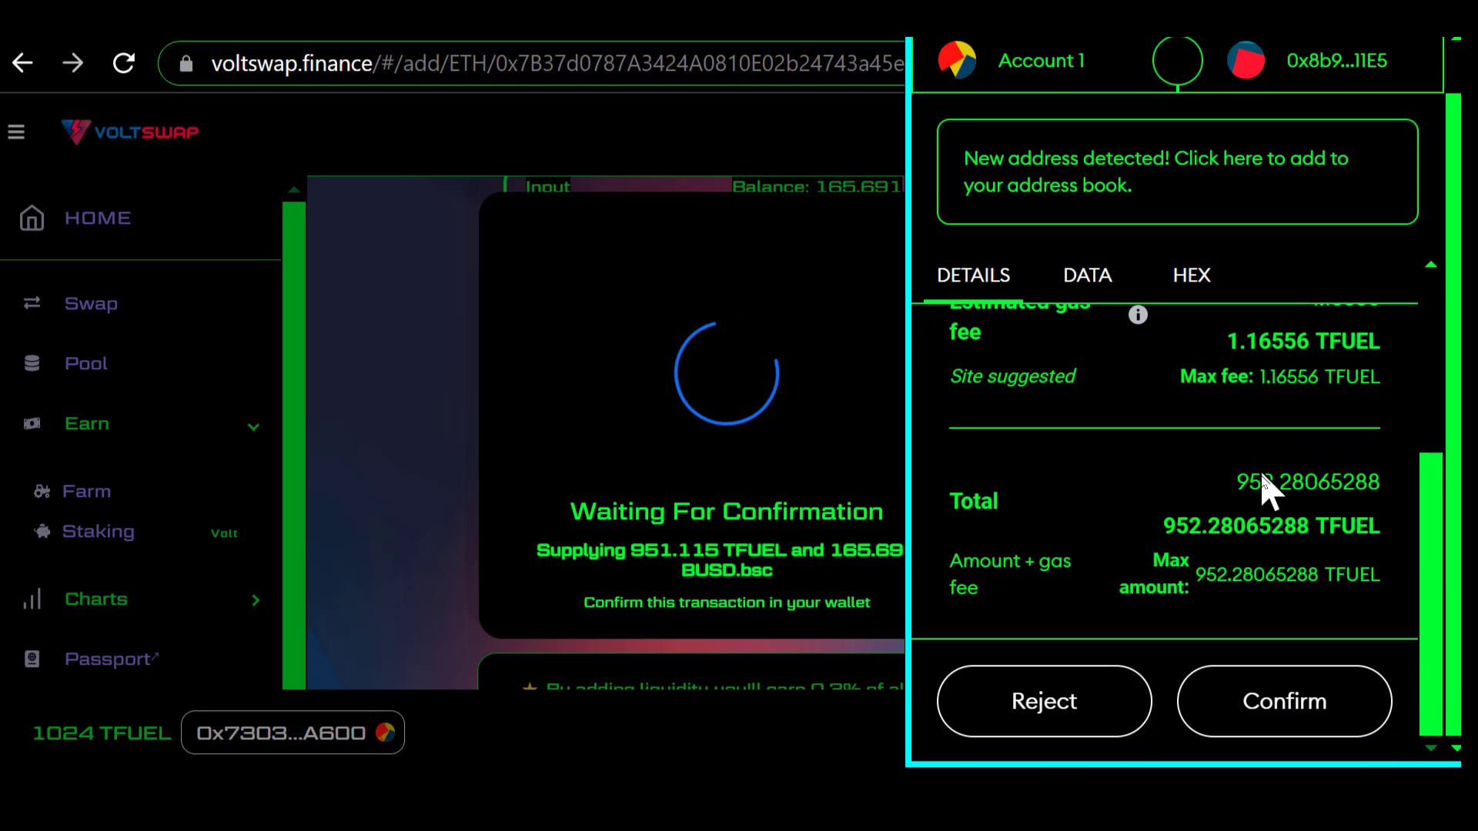
{"action": "left_click", "coordinate": [1278, 719]}
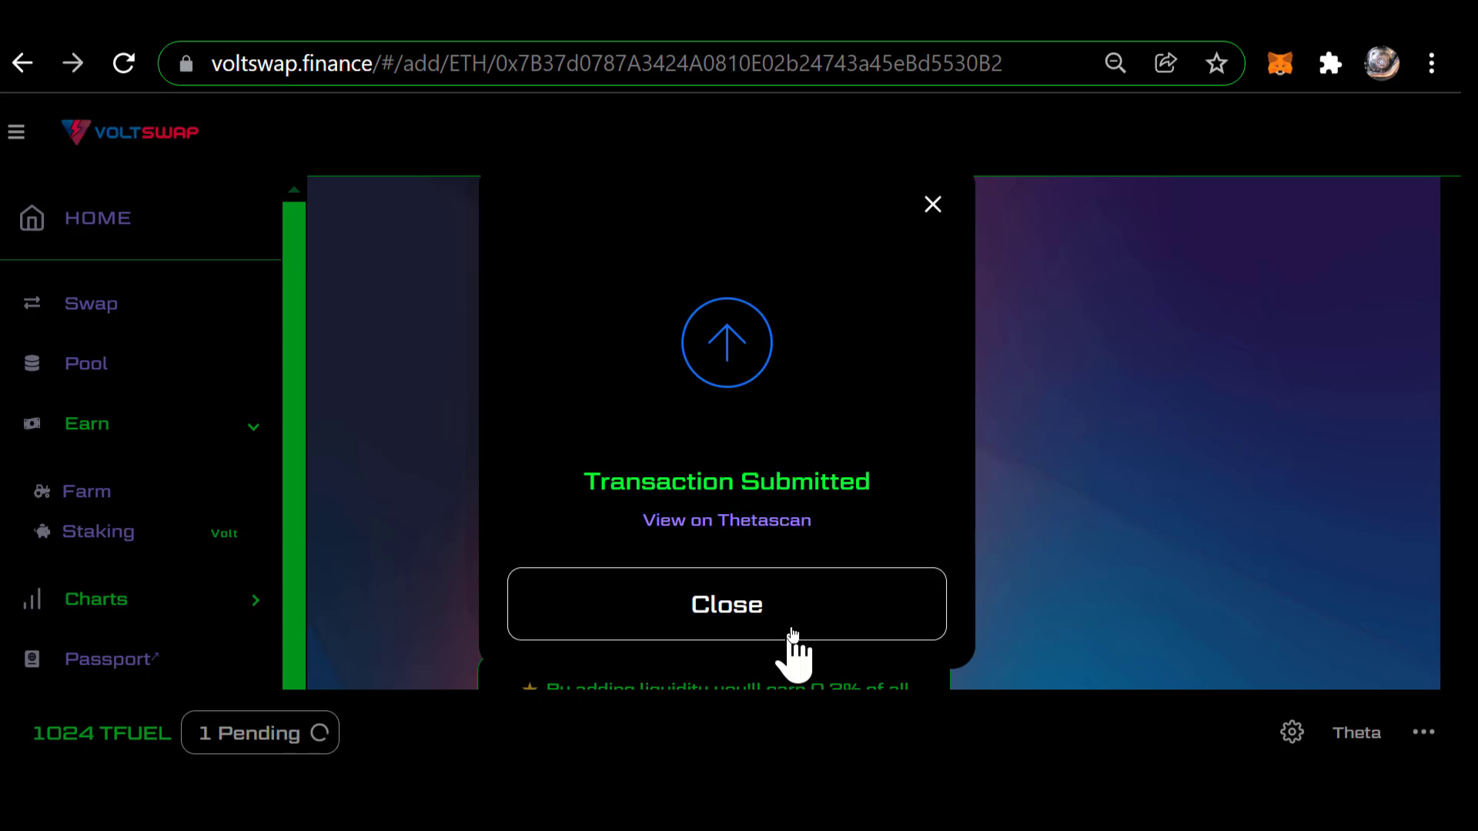
{"action": "left_click", "coordinate": [726, 610]}
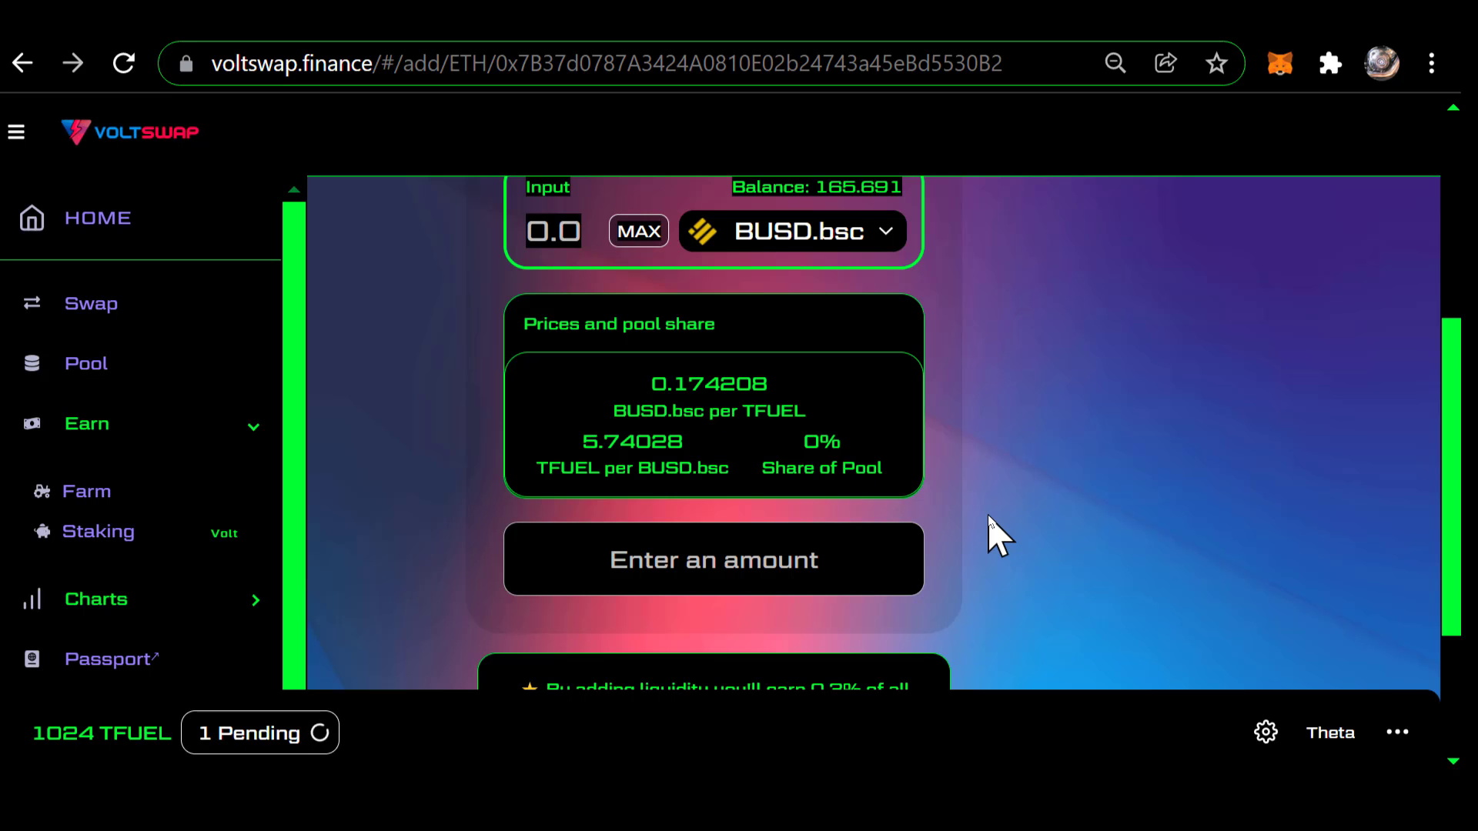
Step: Check the new TFUEL/BUSD.bsc position: 390.1 pool tokens at a 0.072251% share
{"action": "scroll", "coordinate": [999, 537], "scroll_direction": "down", "scroll_amount": 2}
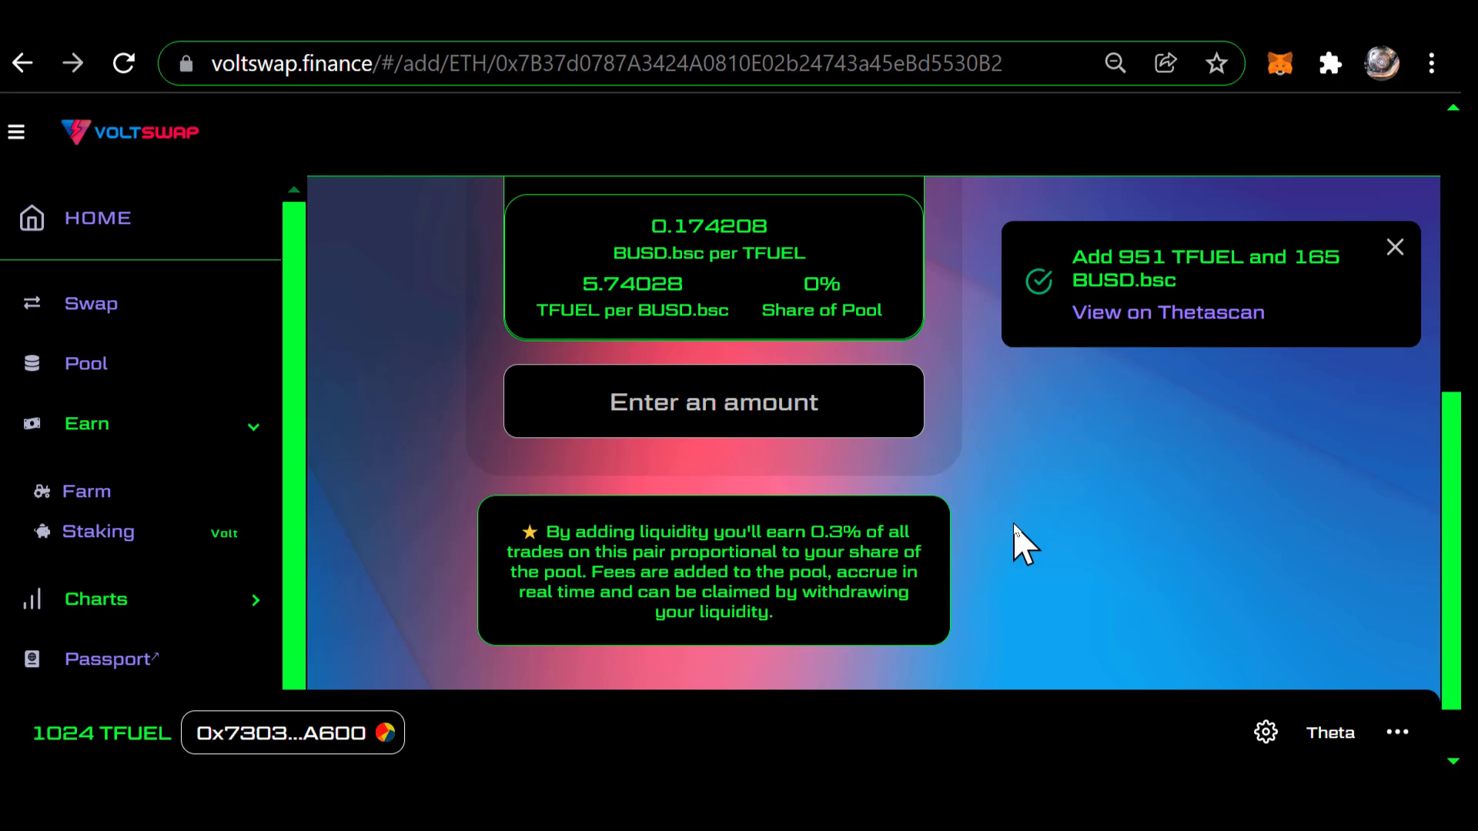
{"action": "scroll", "coordinate": [1017, 523], "scroll_direction": "down", "scroll_amount": 1}
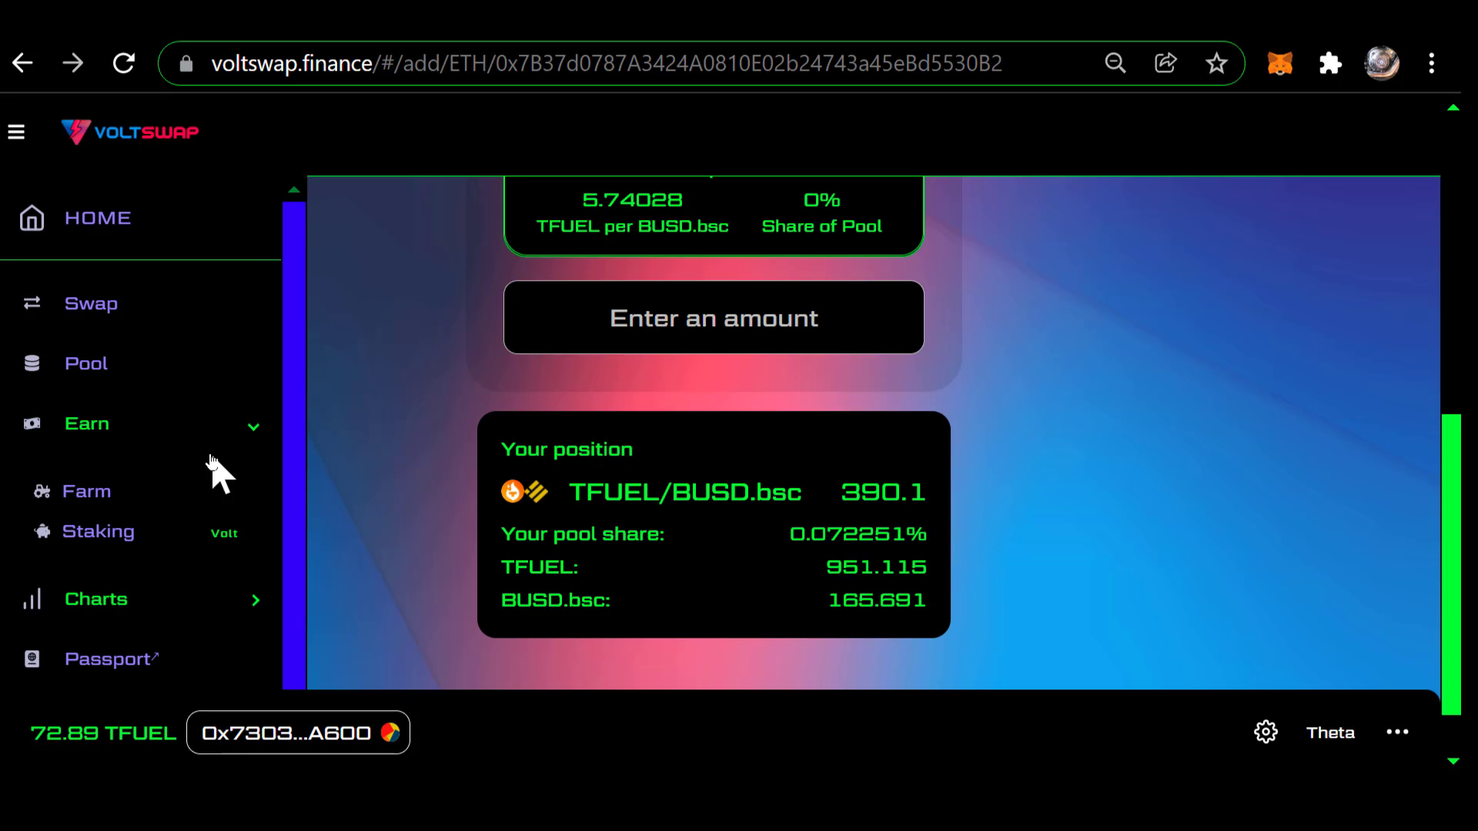
Step: Find the TFUEL-BUSD.bsc farm in the farm list and open its page (72.00% APY, 1.4x)
{"action": "left_click", "coordinate": [106, 499]}
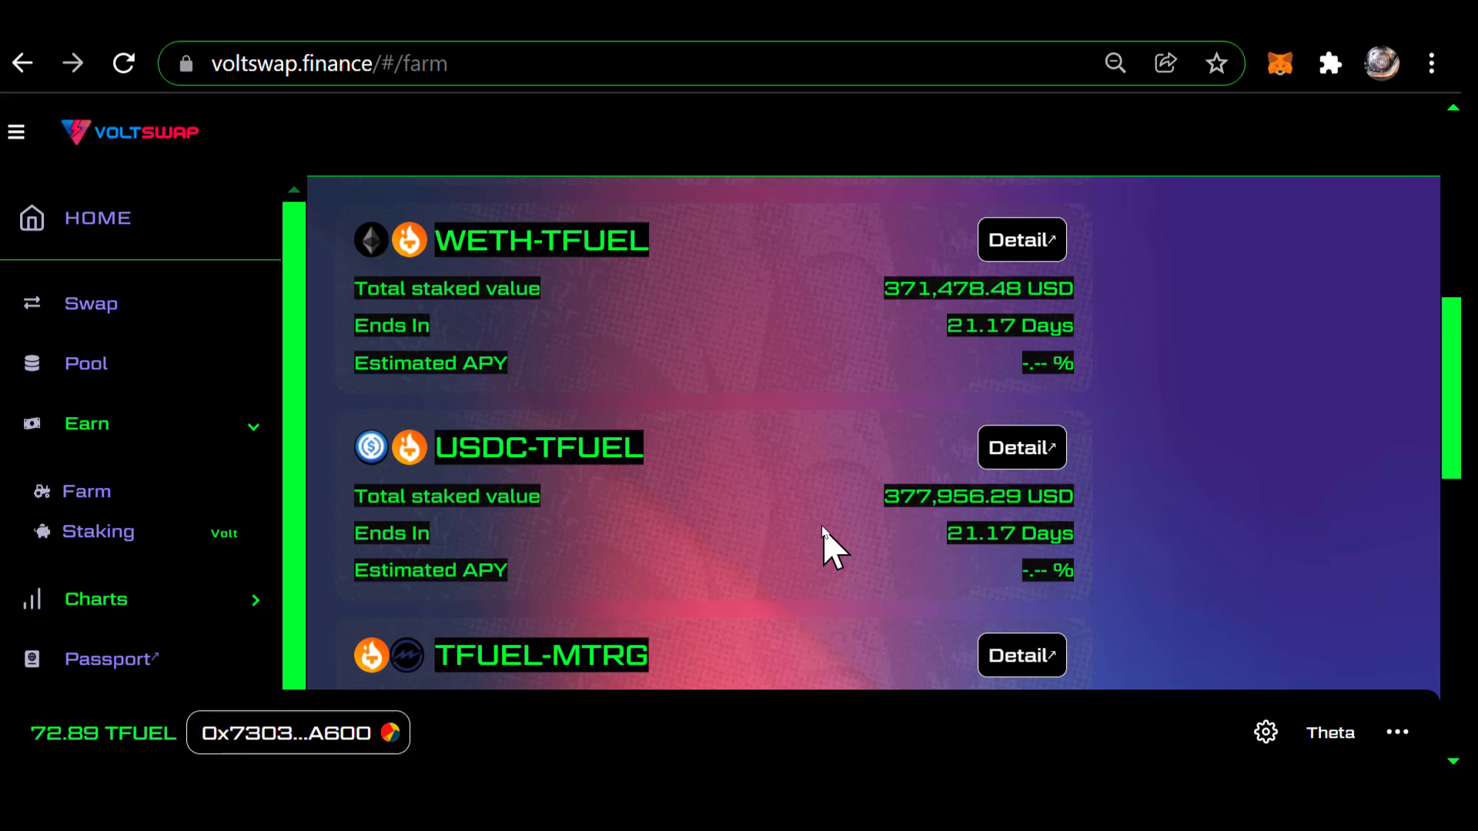
{"action": "scroll", "coordinate": [822, 530], "scroll_direction": "up", "scroll_amount": 4}
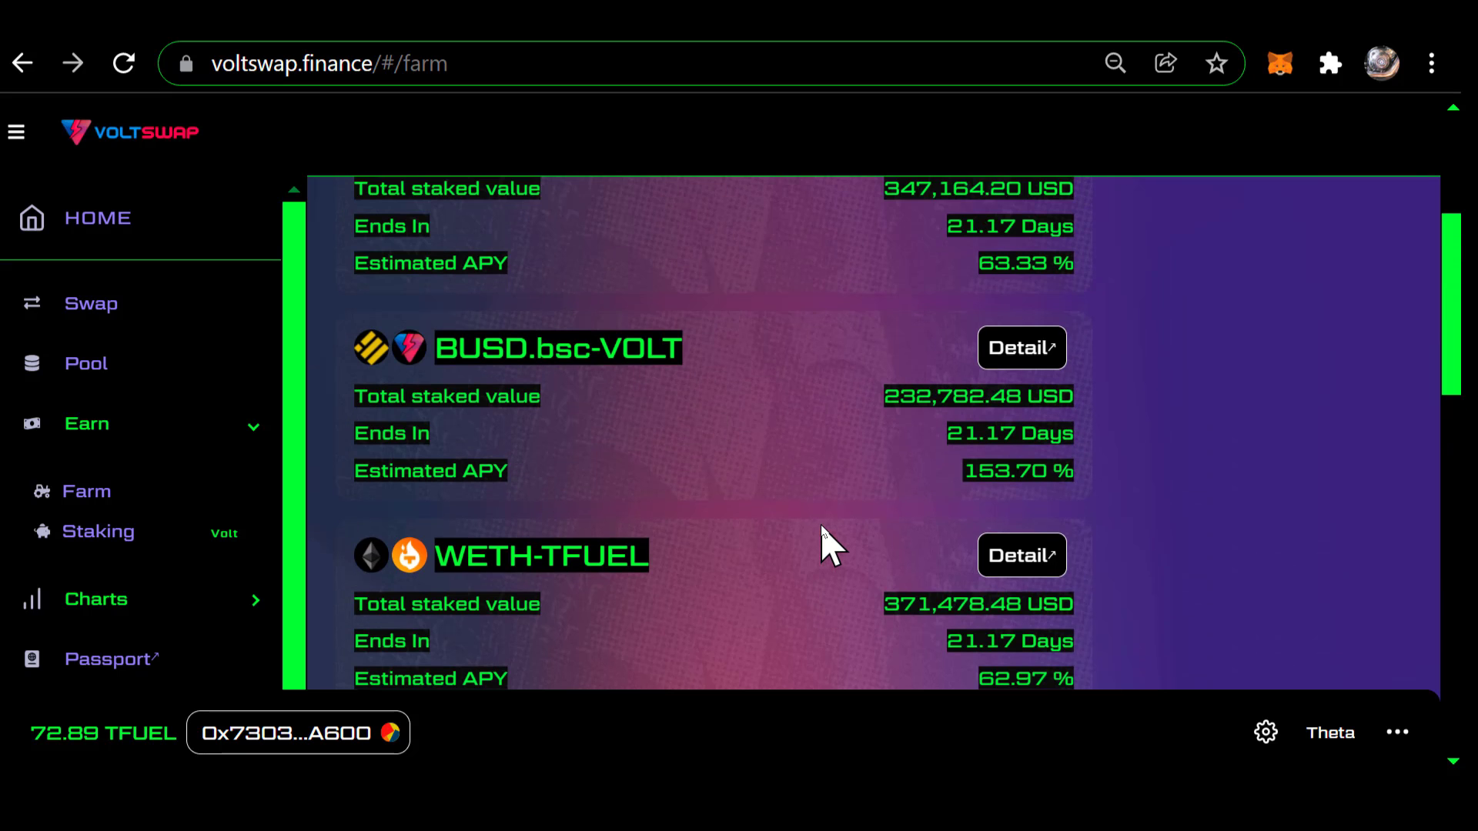
{"action": "scroll", "coordinate": [822, 529], "scroll_direction": "down", "scroll_amount": 4}
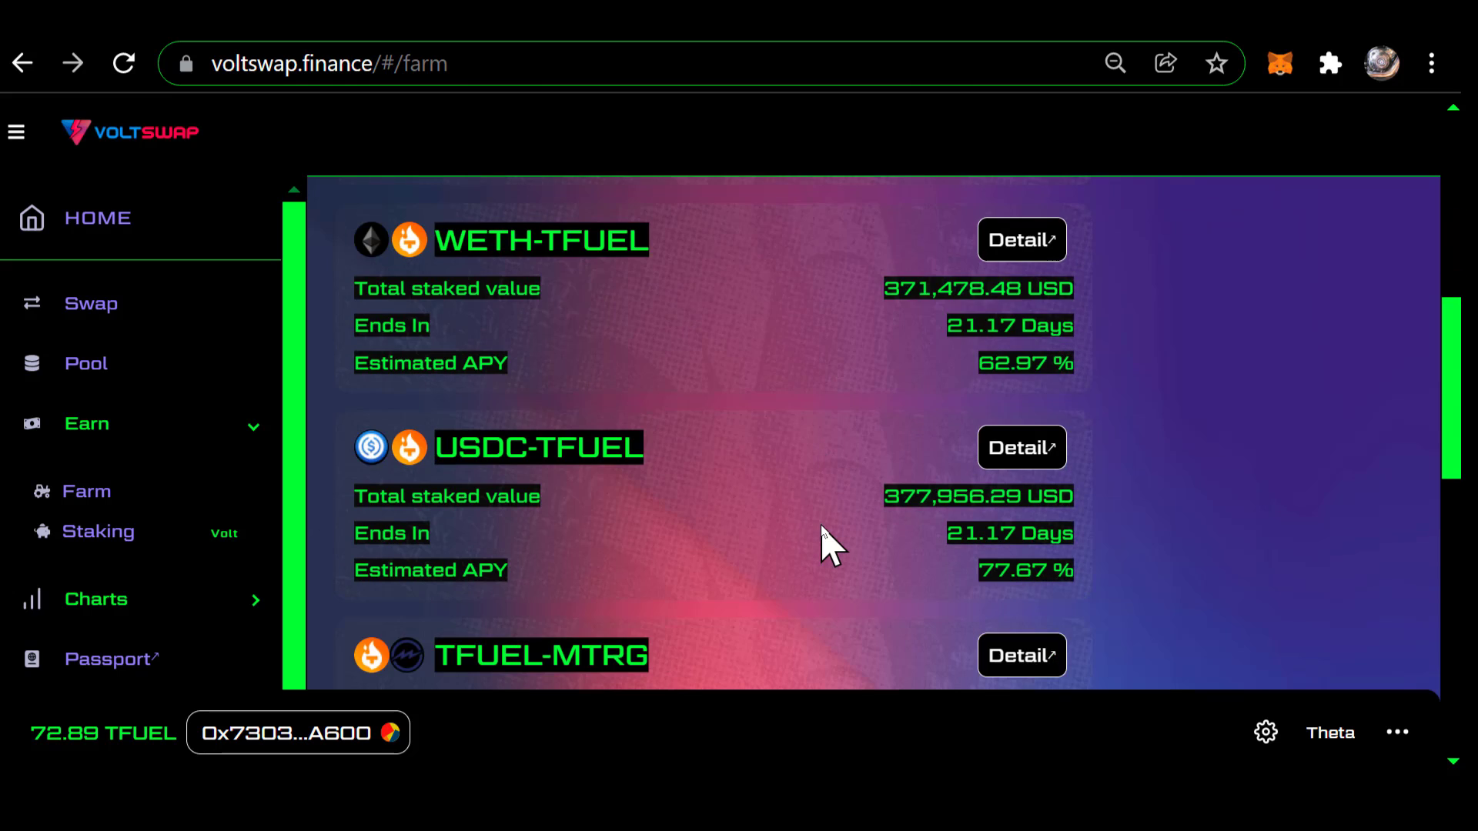
{"action": "scroll", "coordinate": [822, 529], "scroll_direction": "down", "scroll_amount": 4}
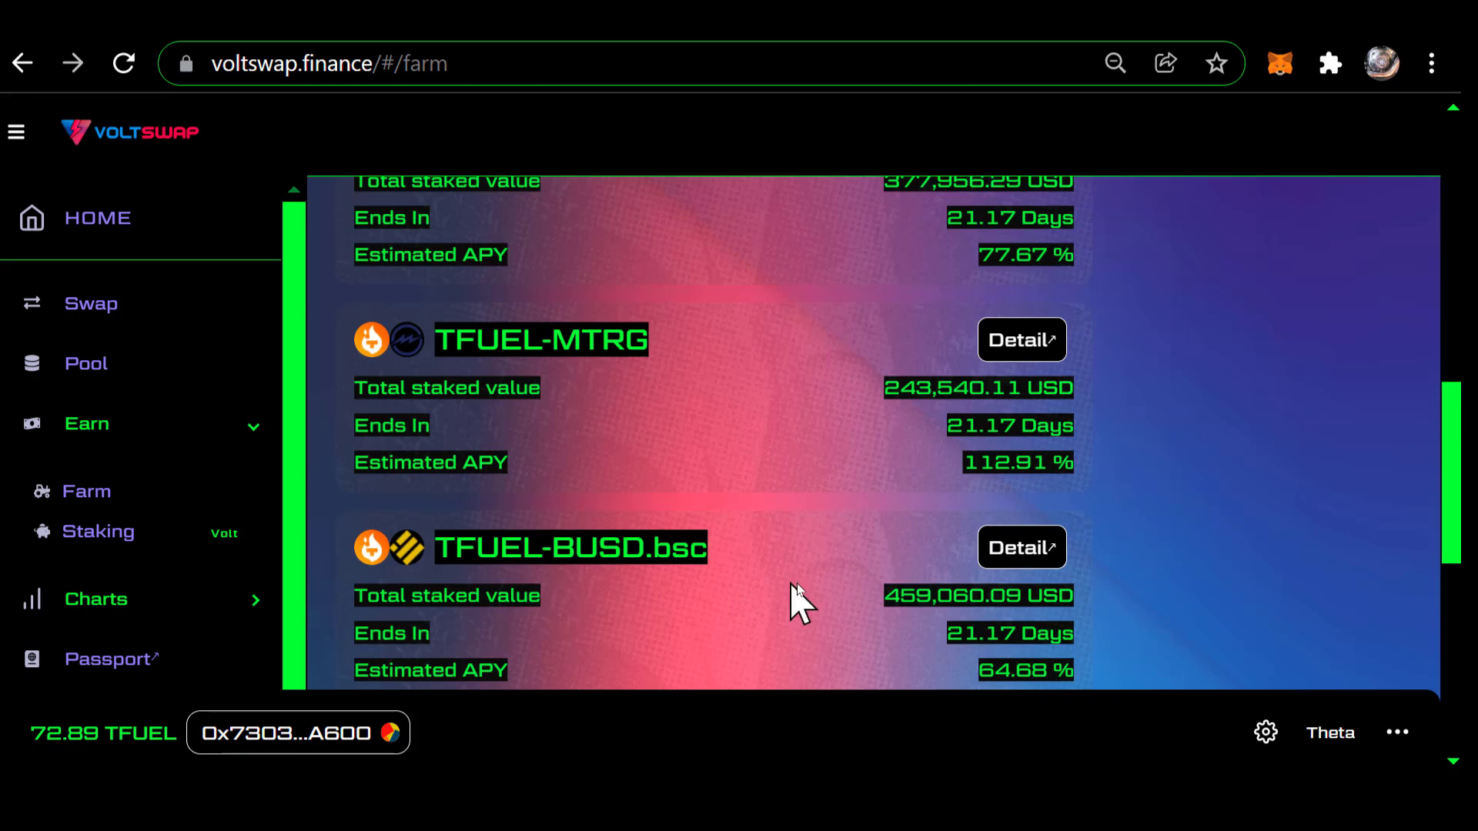
{"action": "left_click", "coordinate": [1018, 550]}
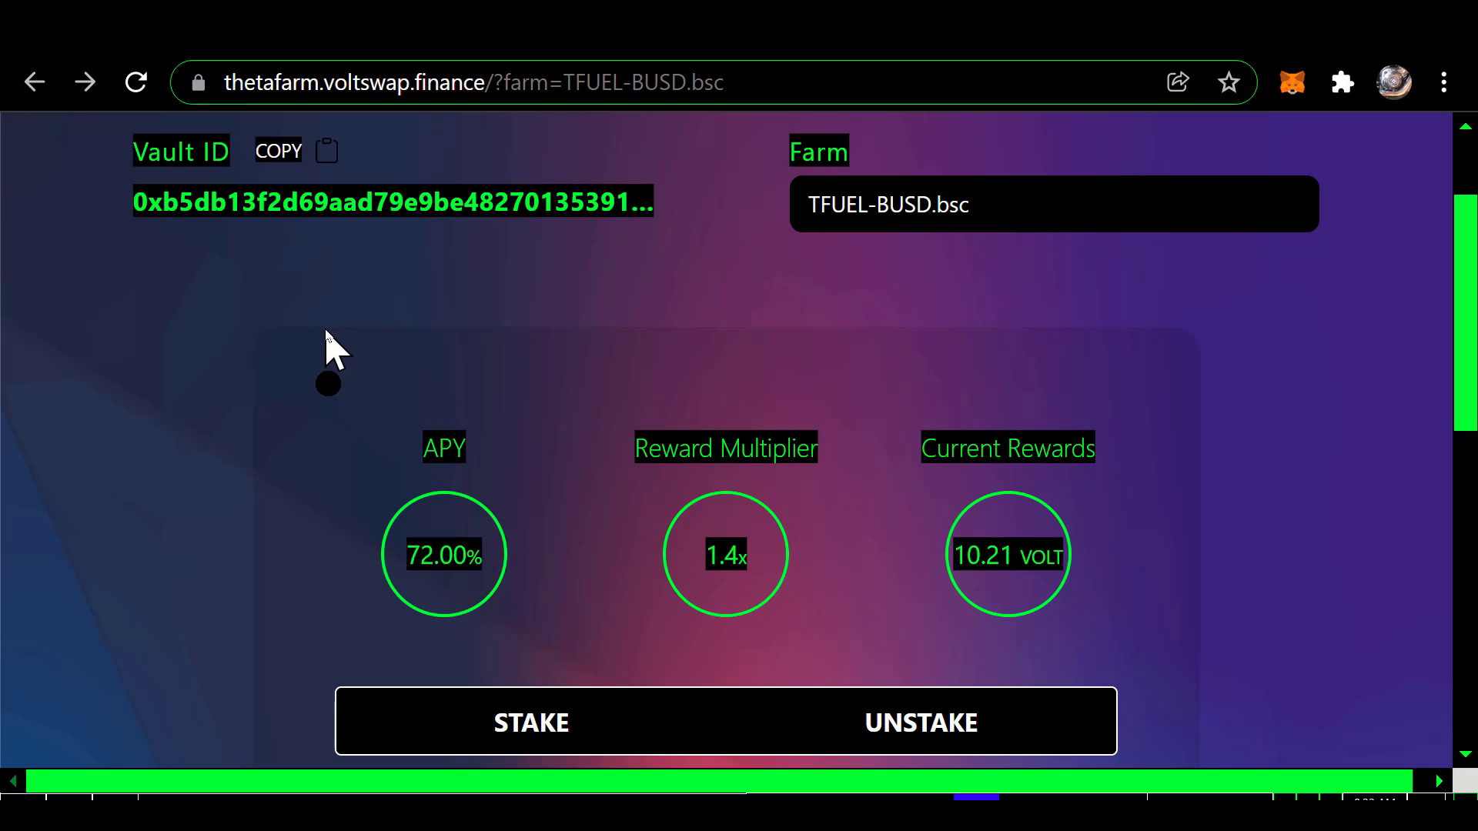
Step: Scroll the TFUEL-BUSD.bsc farm page down to the stake form showing 390.19739 LP available
{"action": "scroll", "coordinate": [320, 367], "scroll_direction": "down", "scroll_amount": 2}
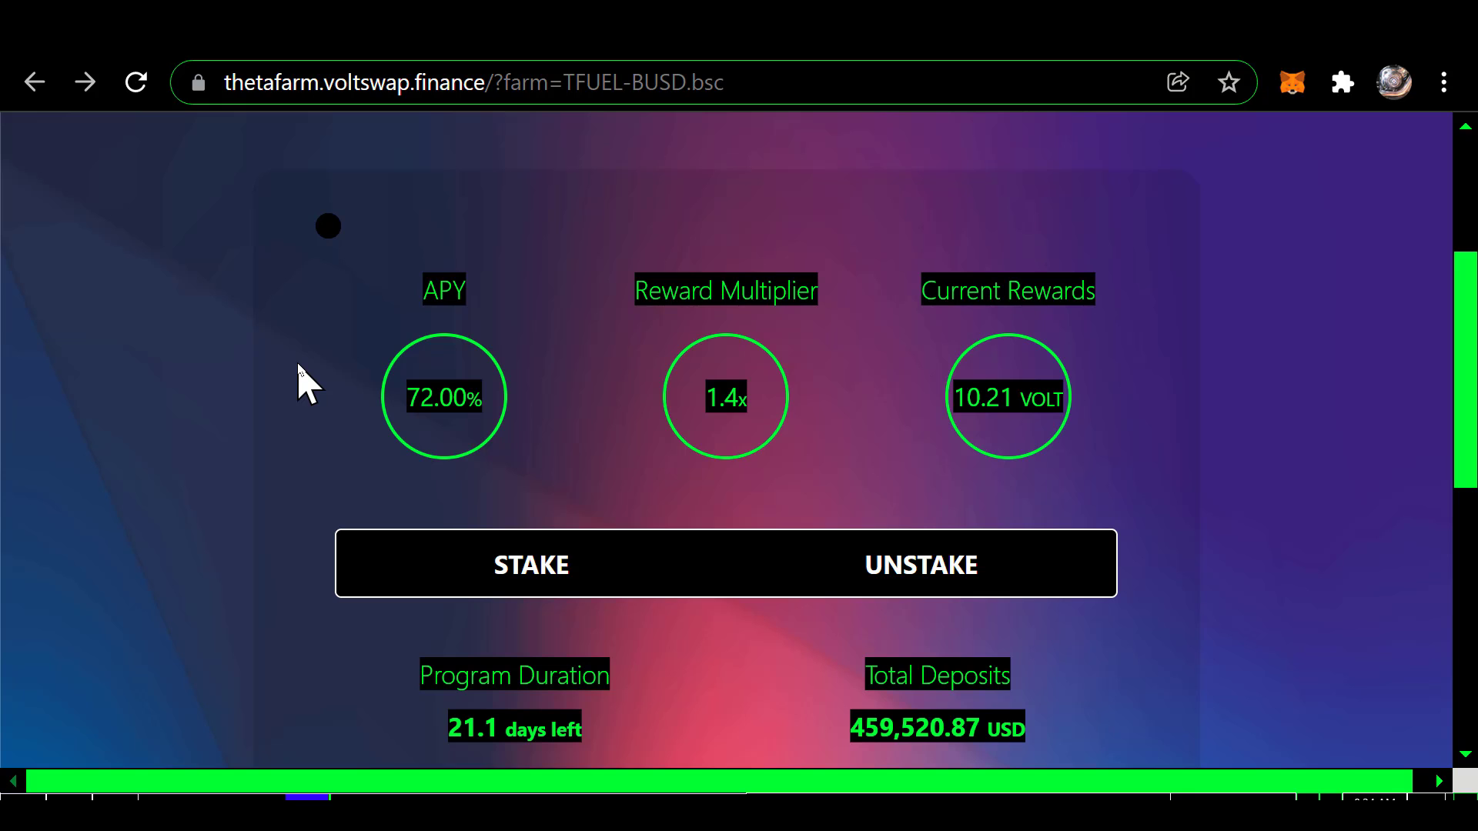
{"action": "scroll", "coordinate": [301, 382], "scroll_direction": "down", "scroll_amount": 6}
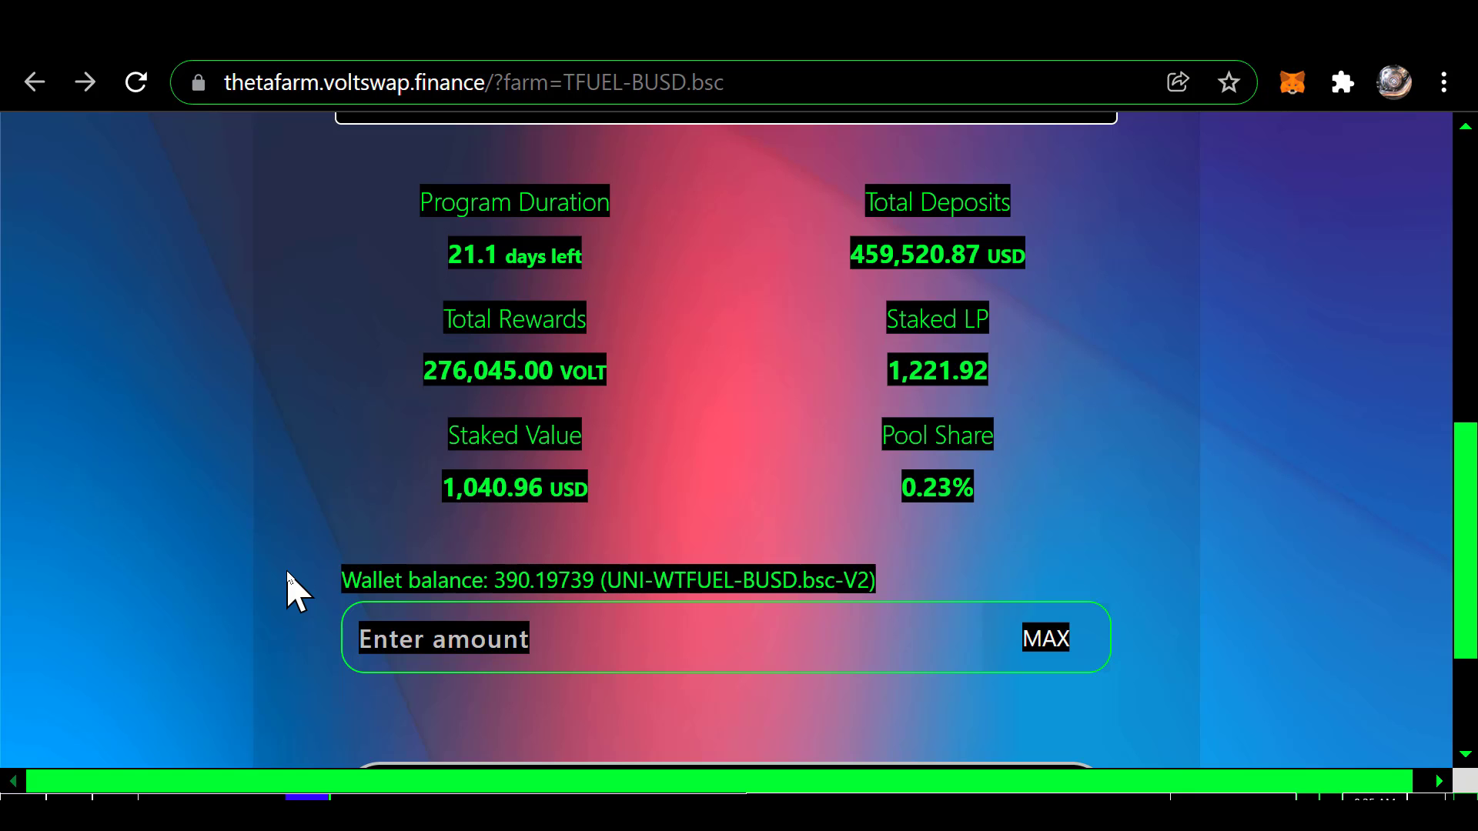
Step: Stake the full 390.19739 LP balance and send it for wallet approval (0.592208 TFUEL gas)
{"action": "left_click", "coordinate": [1061, 656]}
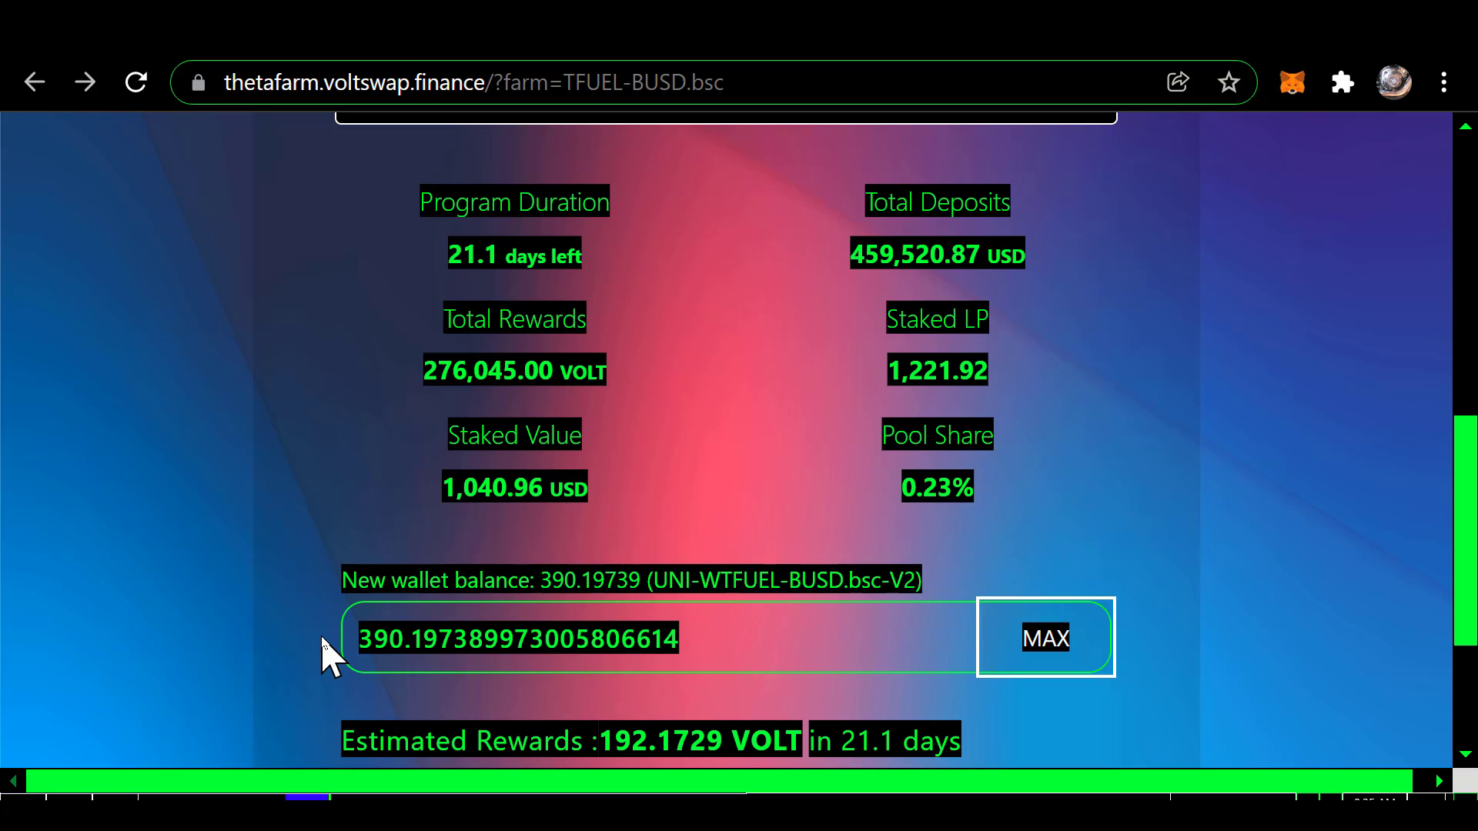
{"action": "scroll", "coordinate": [322, 639], "scroll_direction": "down", "scroll_amount": 2}
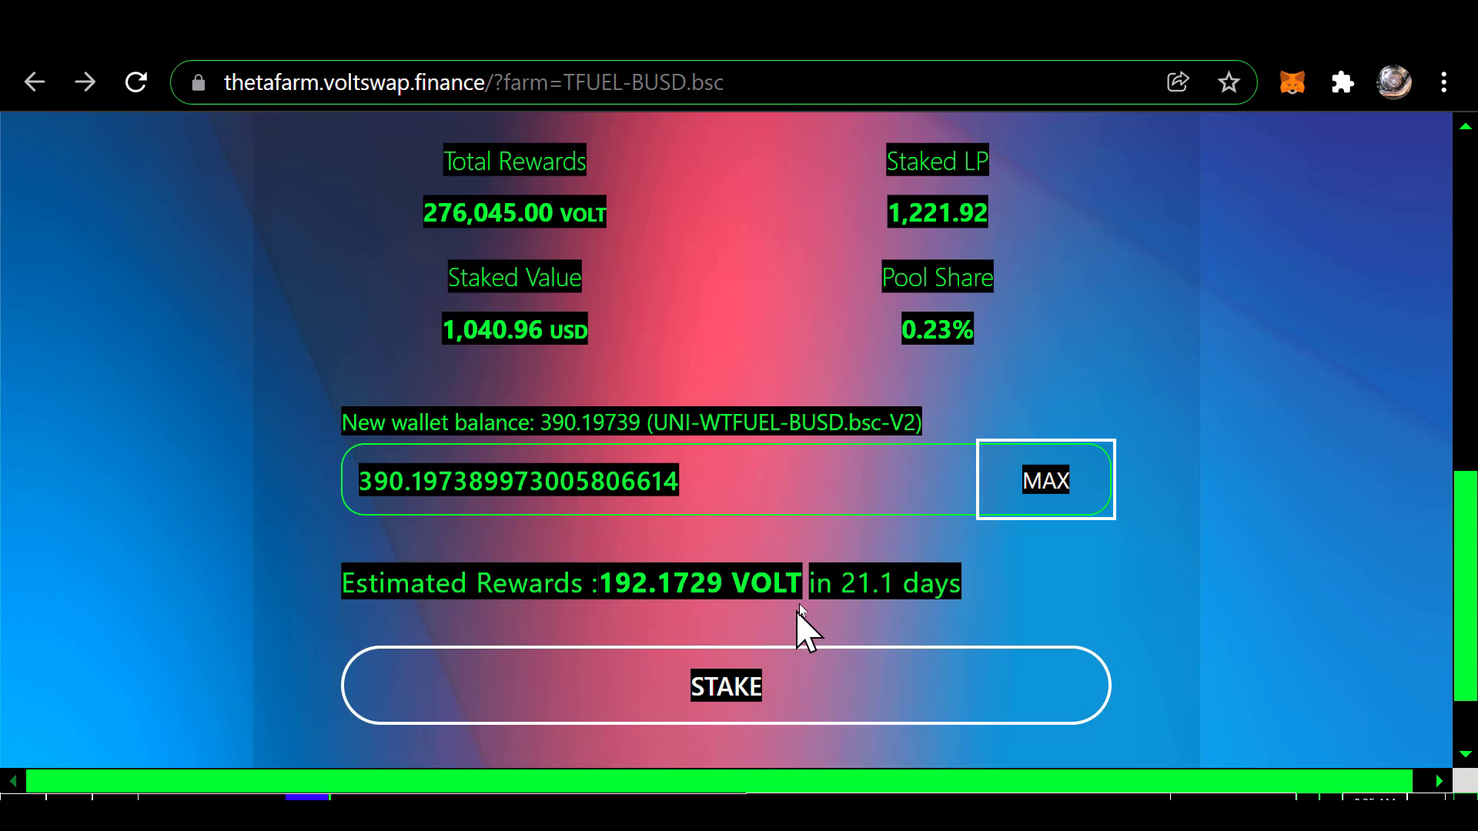
{"action": "left_click", "coordinate": [725, 690]}
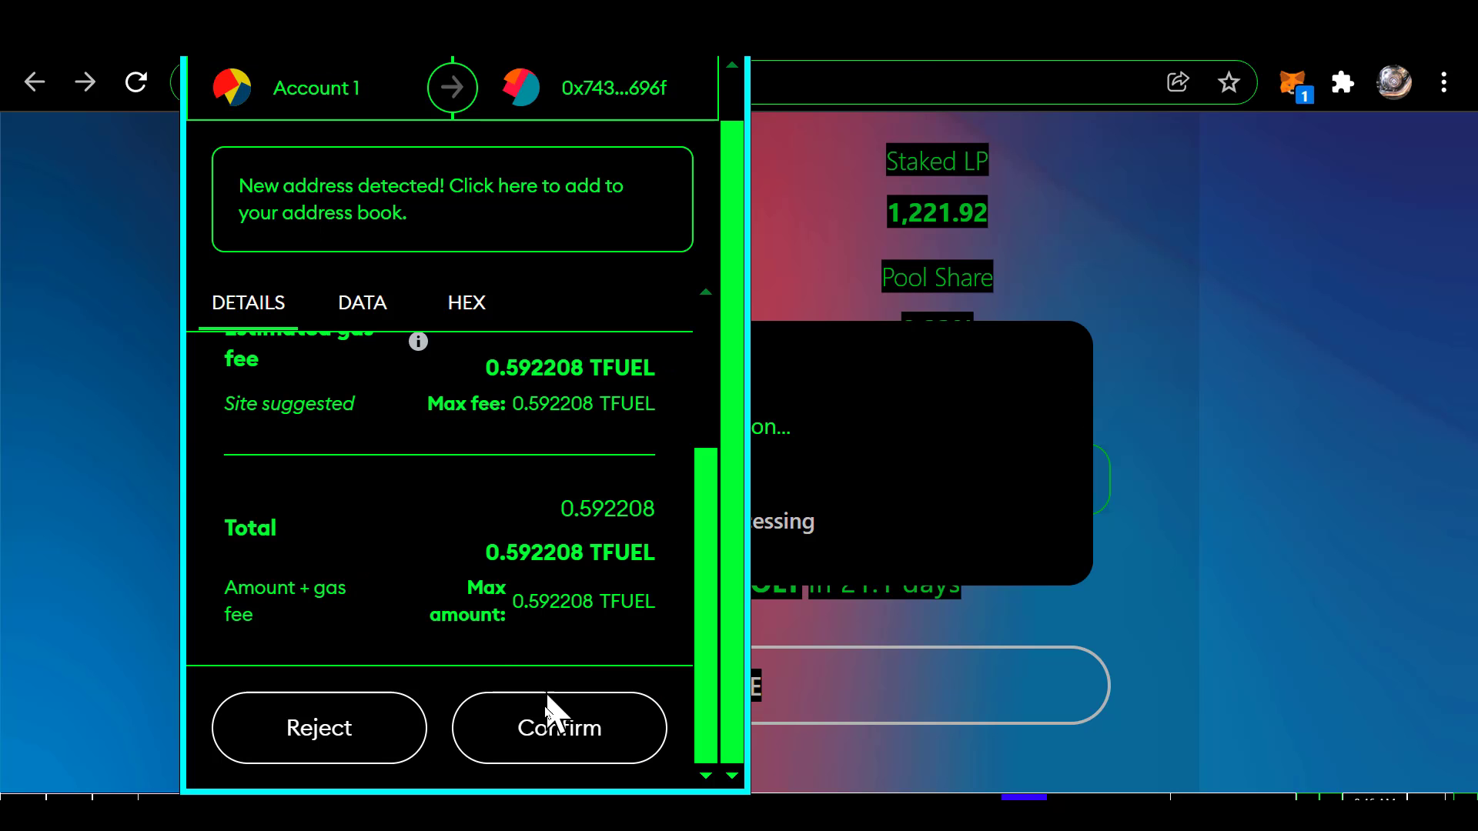
Step: Confirm the LP staking transaction in MetaMask and dismiss the success message
{"action": "left_click", "coordinate": [547, 740]}
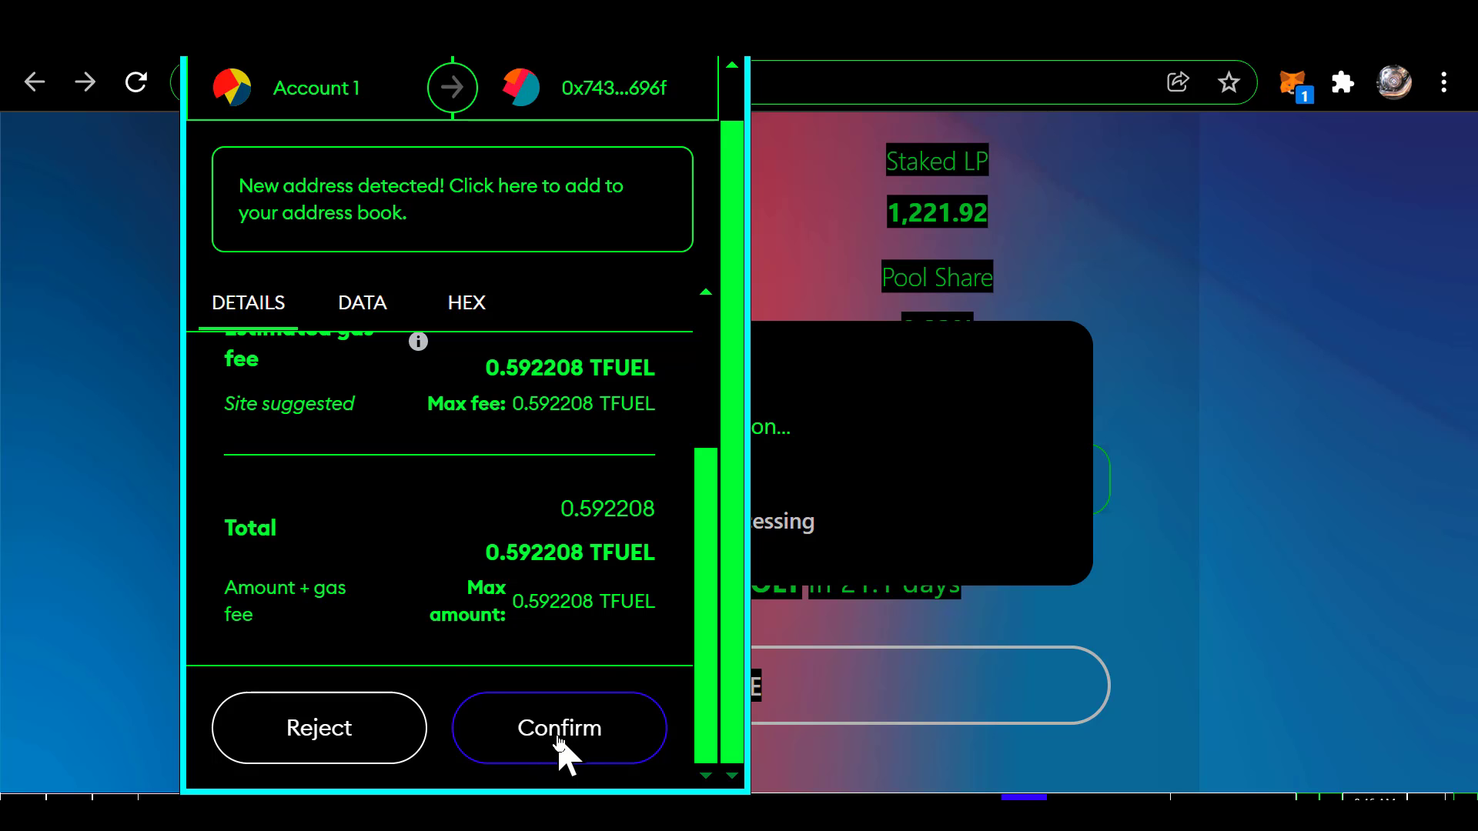
{"action": "left_click", "coordinate": [553, 738]}
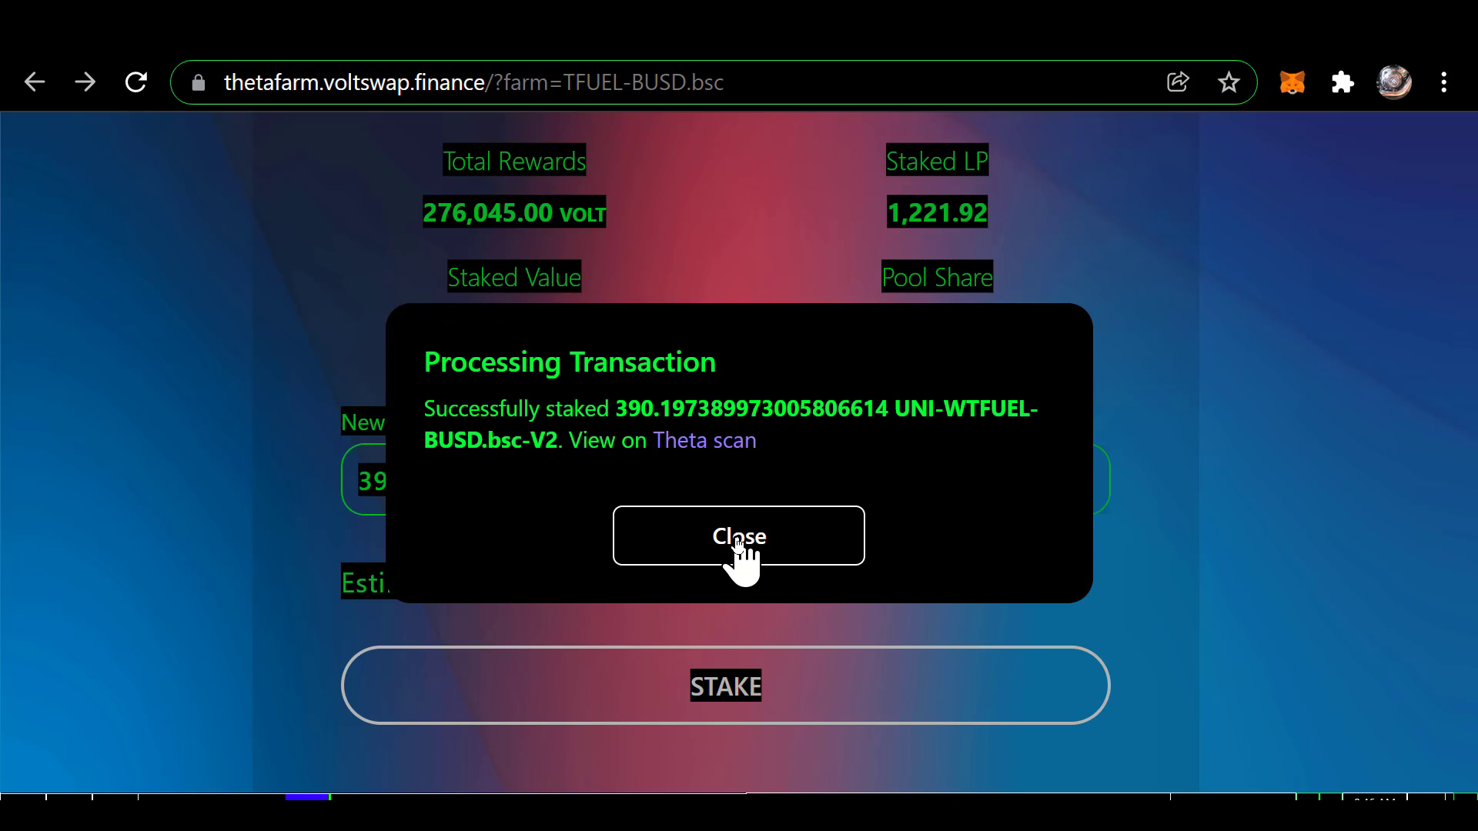
{"action": "left_click", "coordinate": [741, 535]}
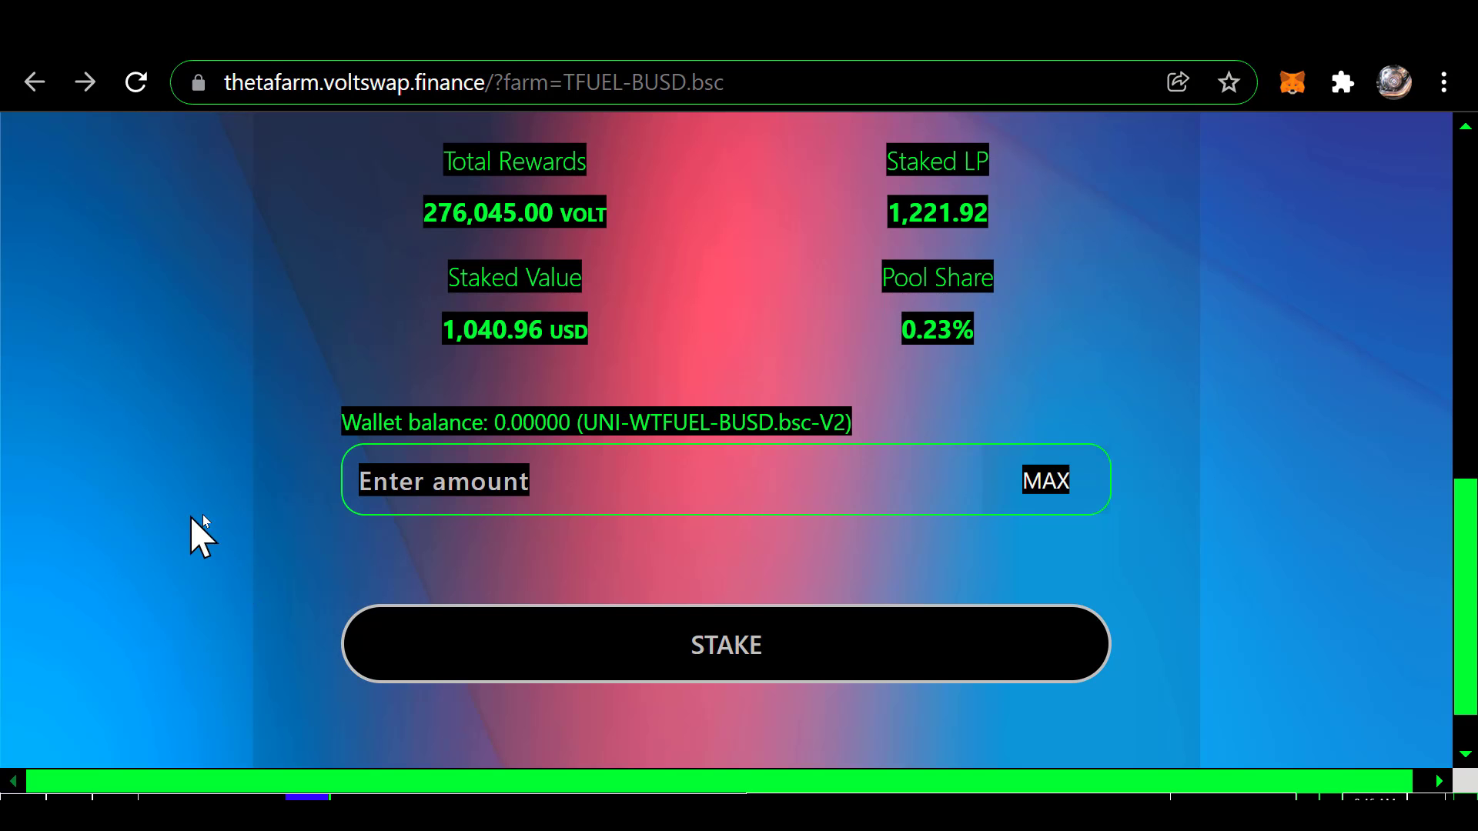
Step: Review the farm page: 1,612.12 LP staked, worth 1,373.37 USD, at 0.30% pool share
{"action": "scroll", "coordinate": [223, 443], "scroll_direction": "up", "scroll_amount": 8}
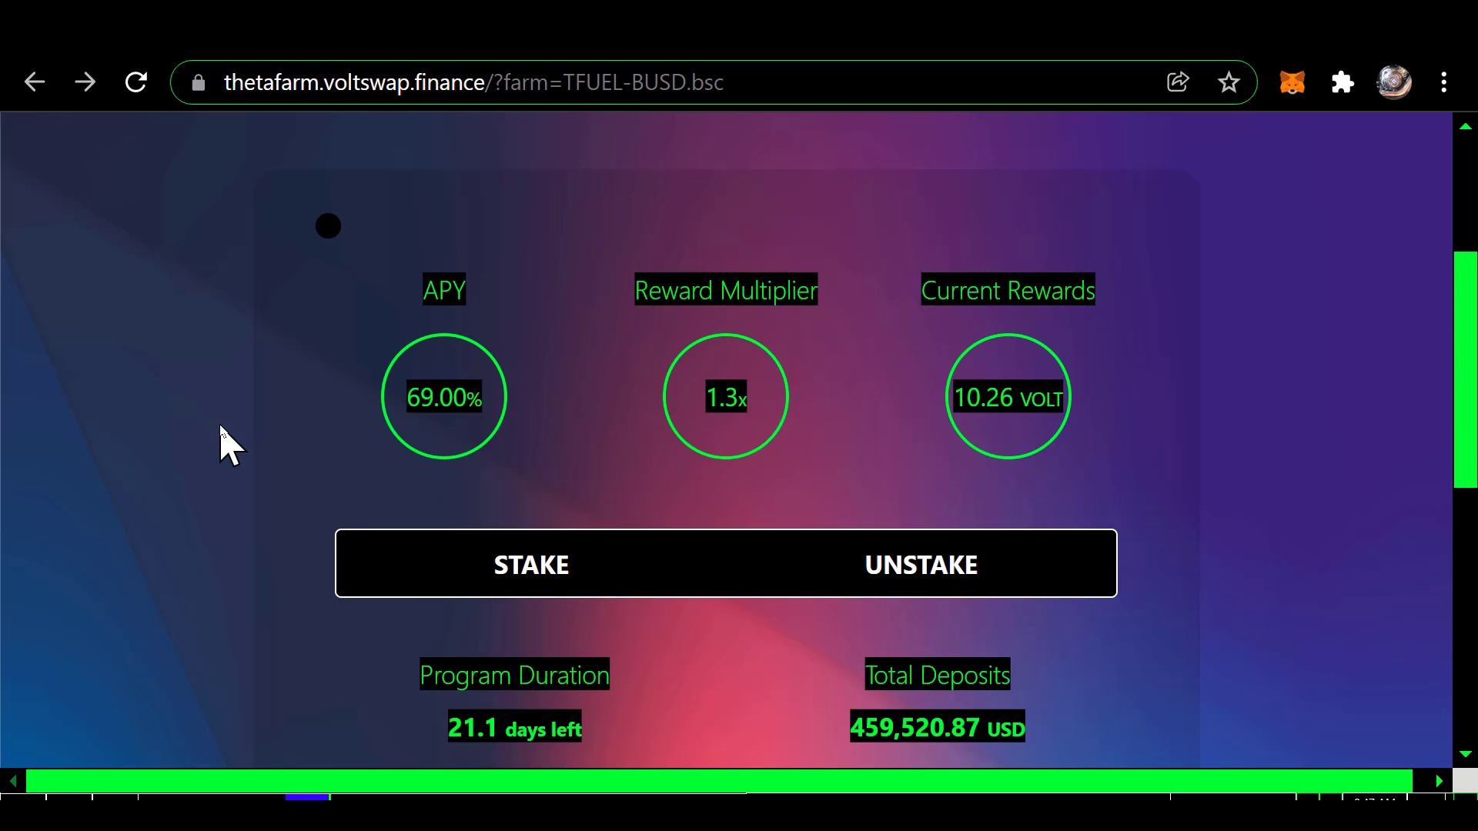
{"action": "scroll", "coordinate": [223, 443], "scroll_direction": "down", "scroll_amount": 4}
{"action": "scroll", "coordinate": [218, 402], "scroll_direction": "up", "scroll_amount": 2}
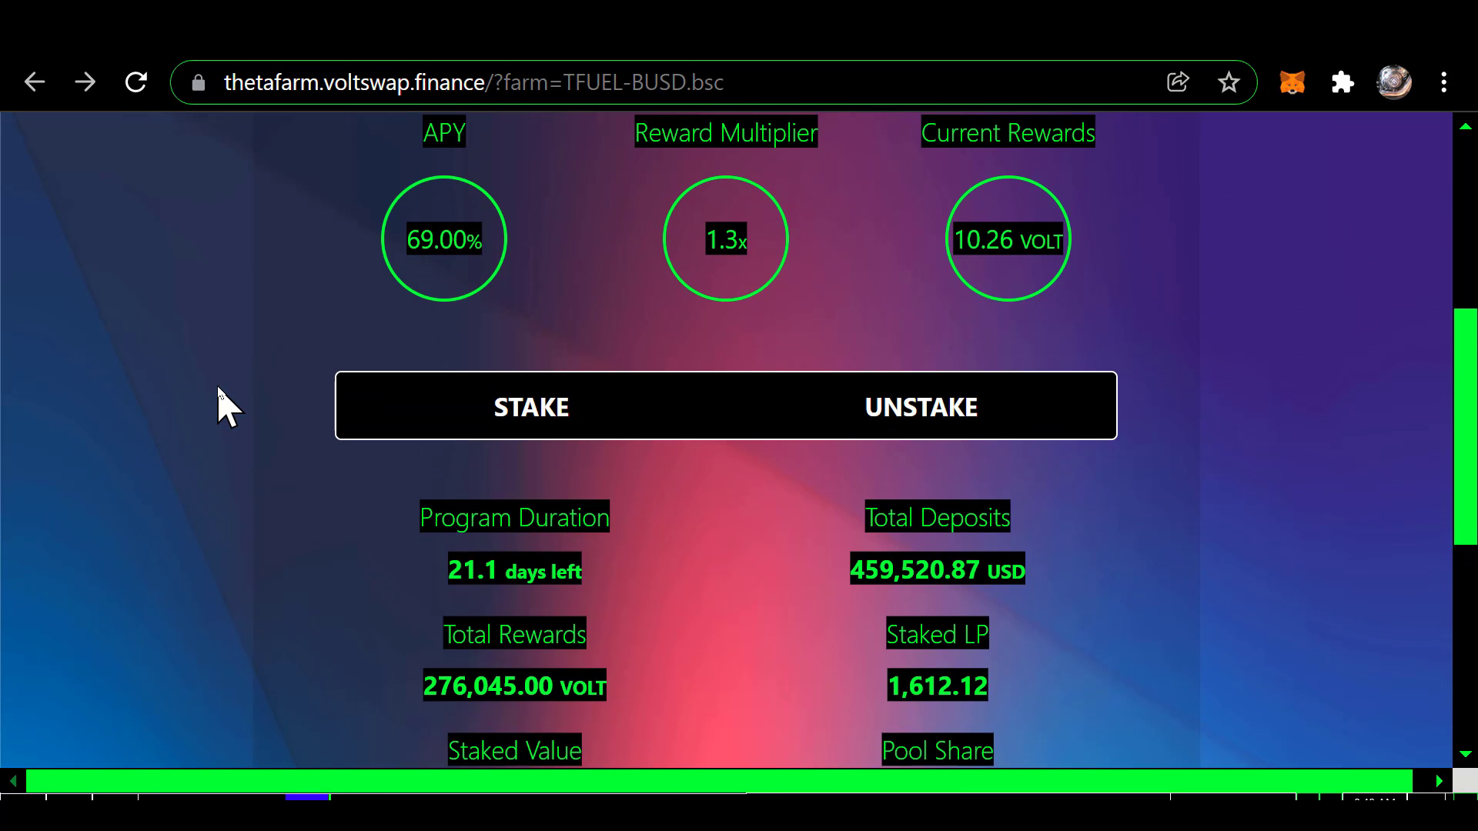
{"action": "scroll", "coordinate": [219, 402], "scroll_direction": "up", "scroll_amount": 2}
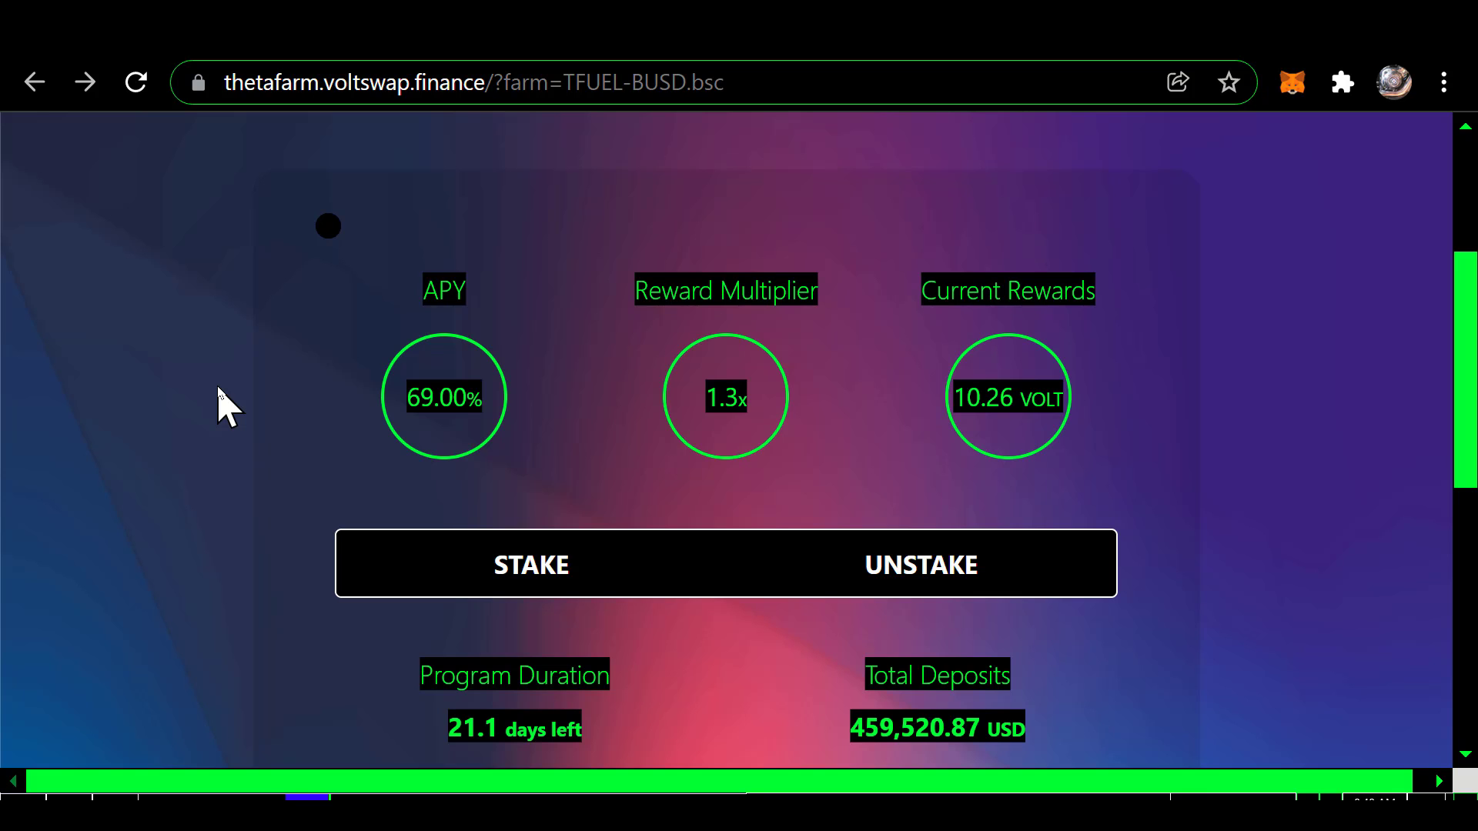
{"action": "scroll", "coordinate": [216, 400], "scroll_direction": "down", "scroll_amount": 6}
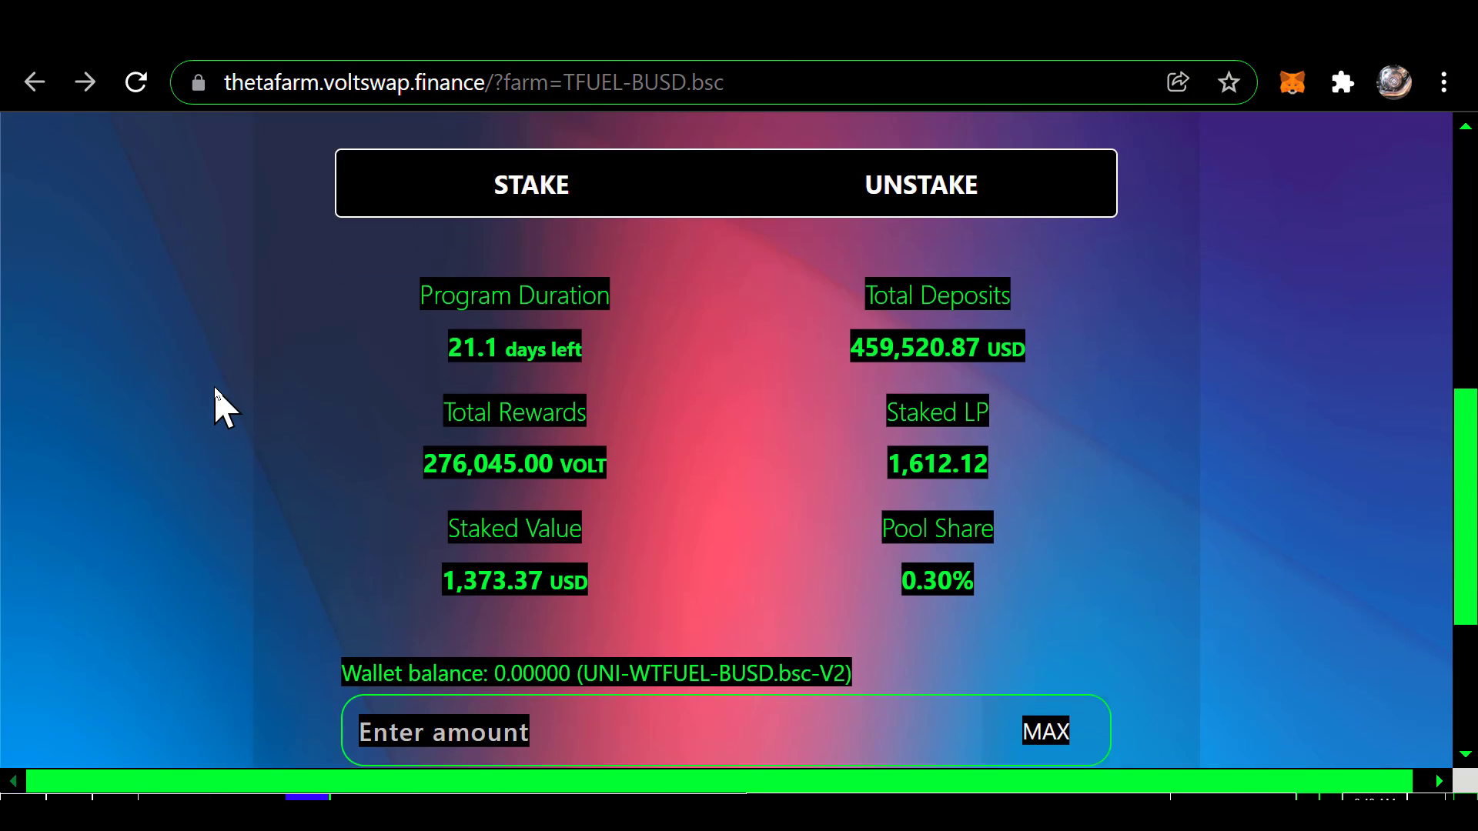